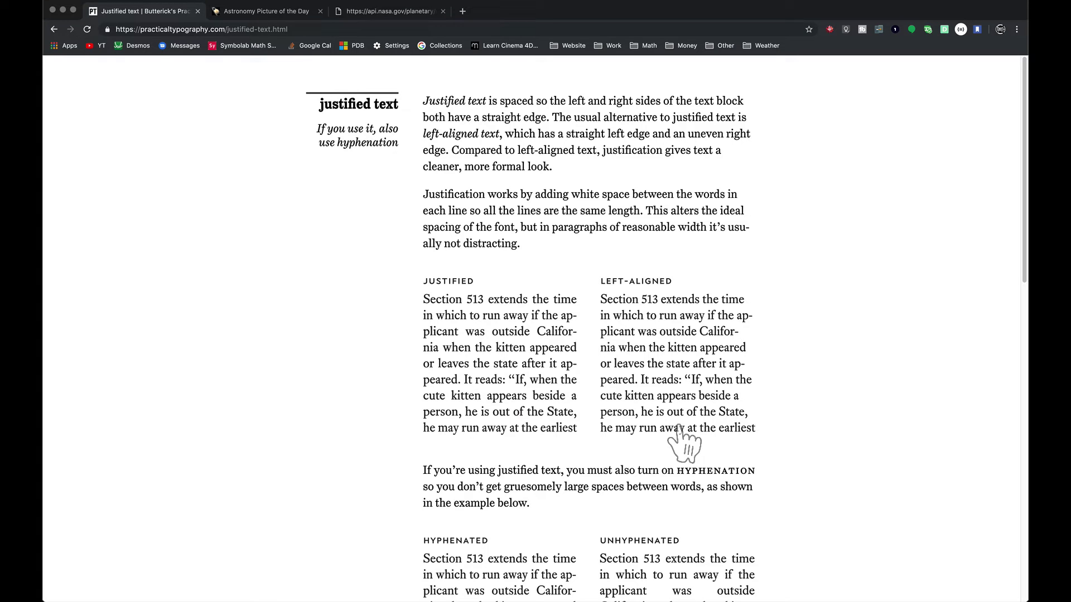
# Scroll to the Hyphenated/Unhyphenated justified samples and bring the mirrored phone window forward
pyautogui.scroll(-5, 647, 460)
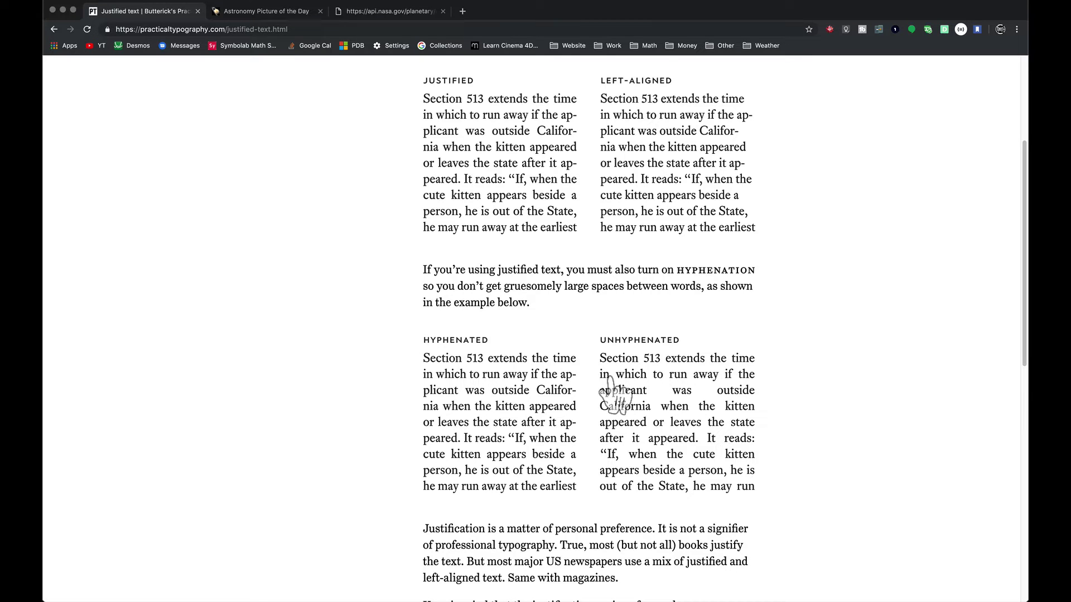
pyautogui.hotkey('ctrl', 'shift', 'n')
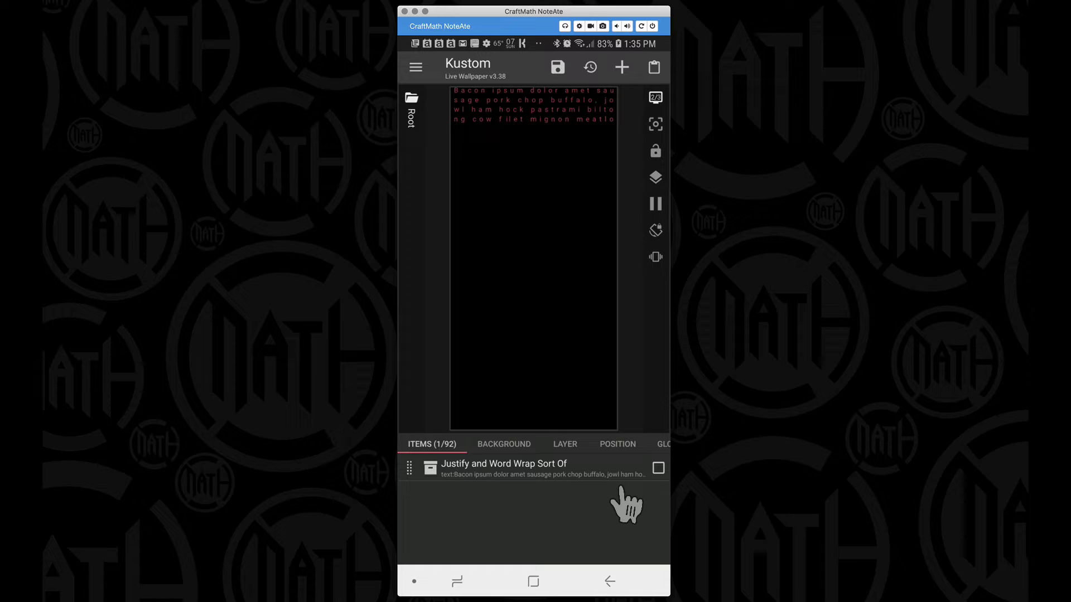
# Open the Justify and Word Wrap Sort Of component's globals and review the text formula
pyautogui.click(478, 475)
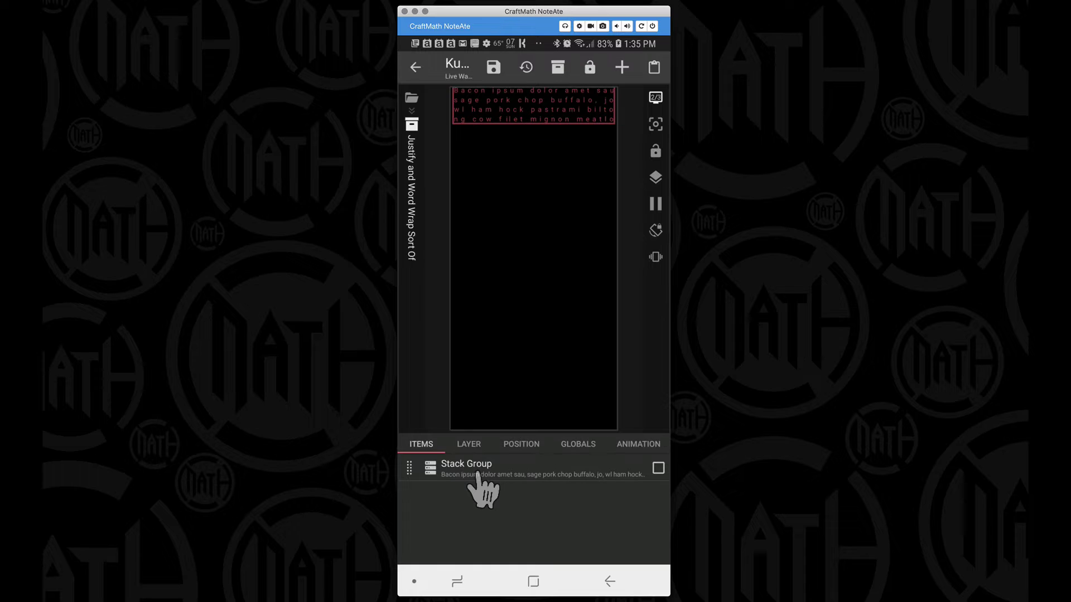
pyautogui.click(573, 446)
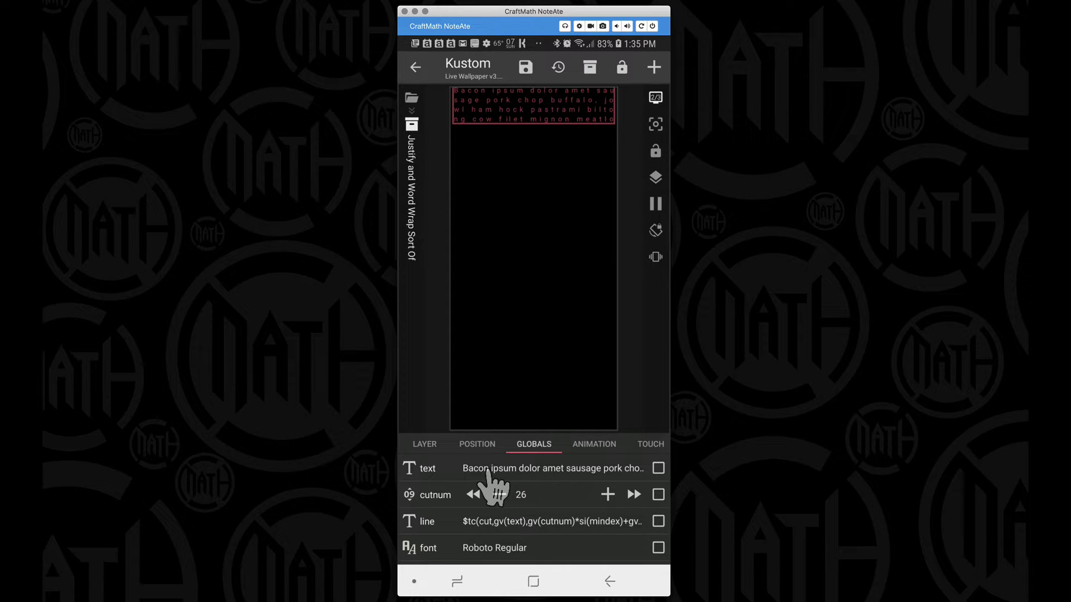
pyautogui.click(487, 471)
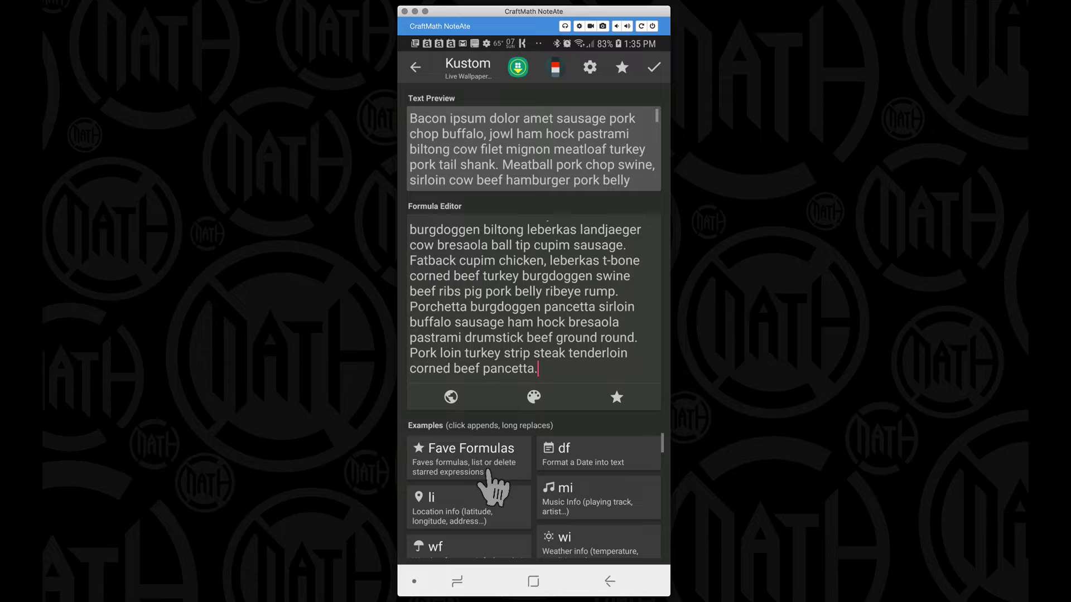
pyautogui.scroll(5, 510, 313)
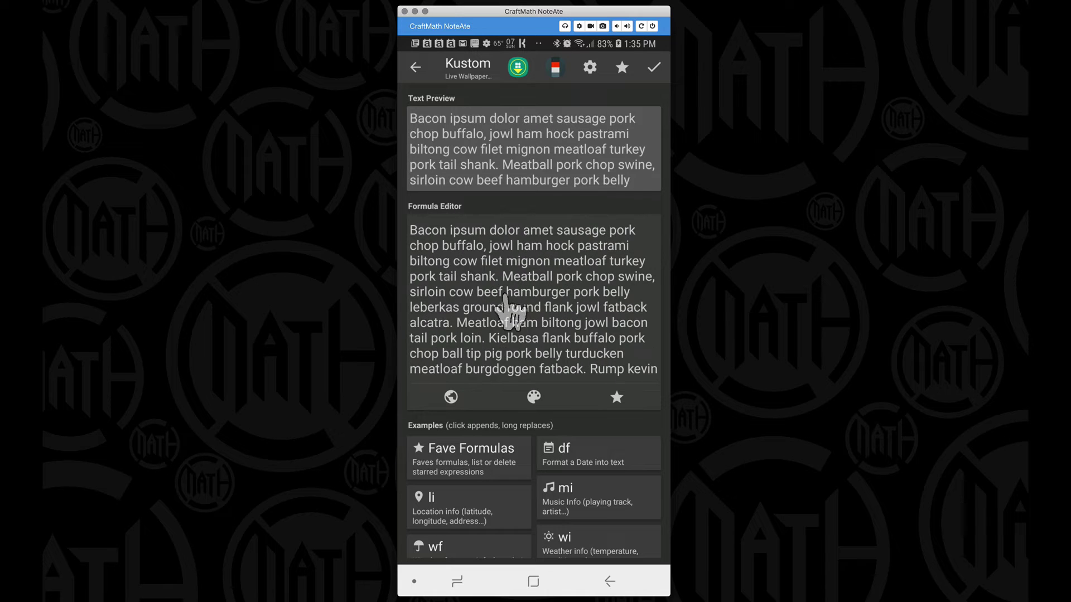
pyautogui.click(654, 68)
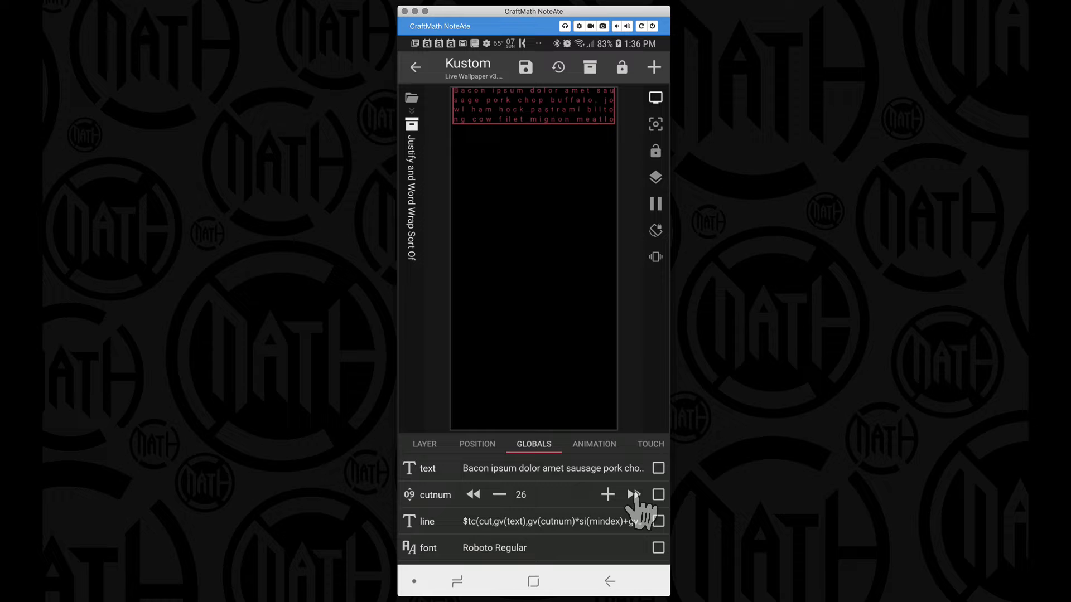
# Try cutnum at 36, 46 and 16, return it to 26, and open the line formula
pyautogui.click(633, 495)
pyautogui.click(634, 495)
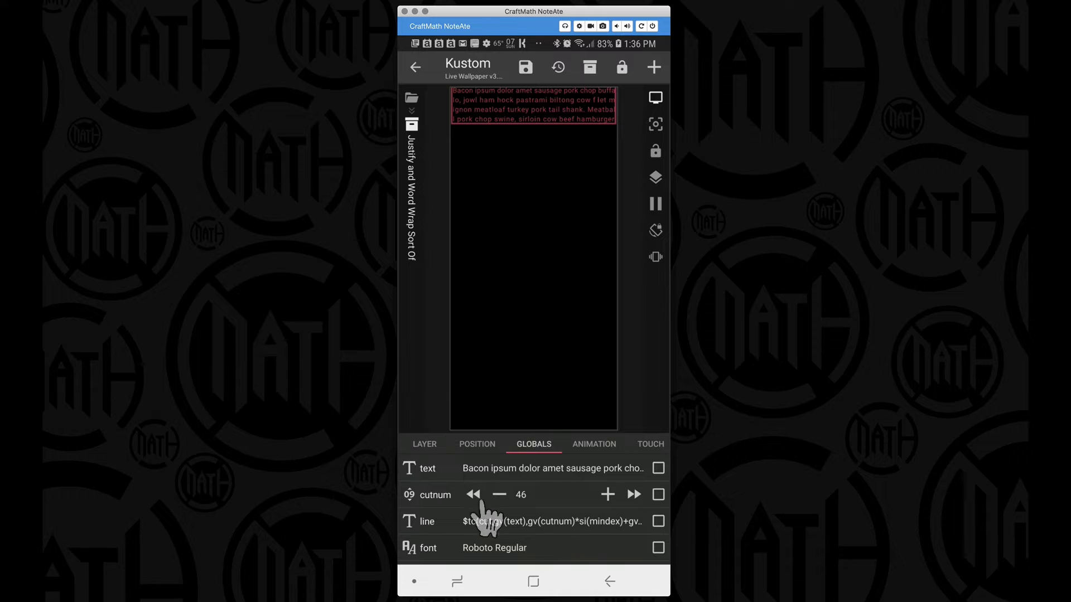
pyautogui.click(473, 495)
pyautogui.click(474, 495)
pyautogui.click(473, 494)
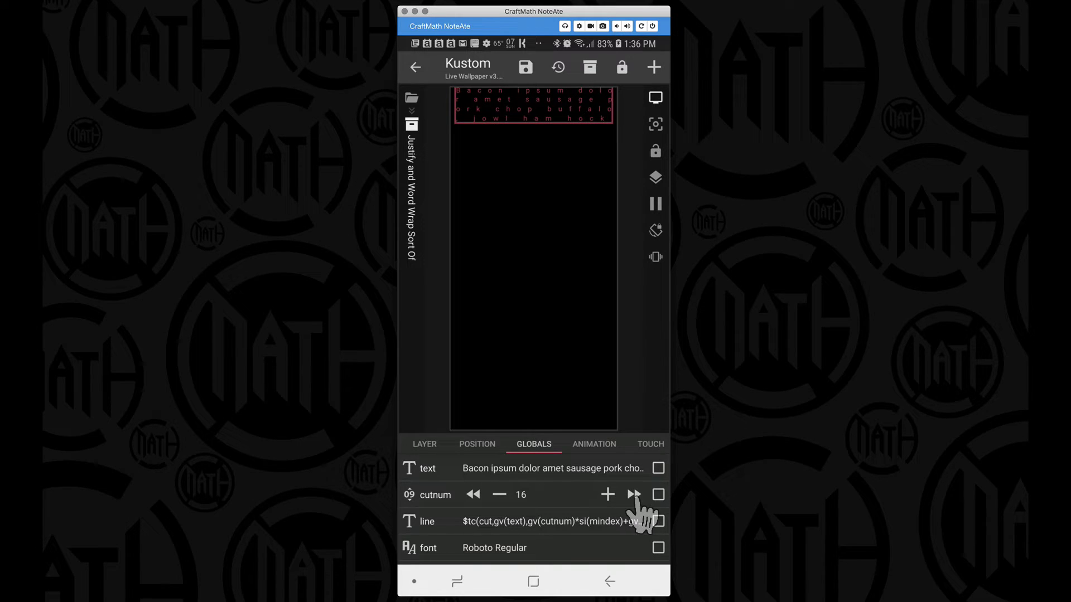
pyautogui.click(634, 495)
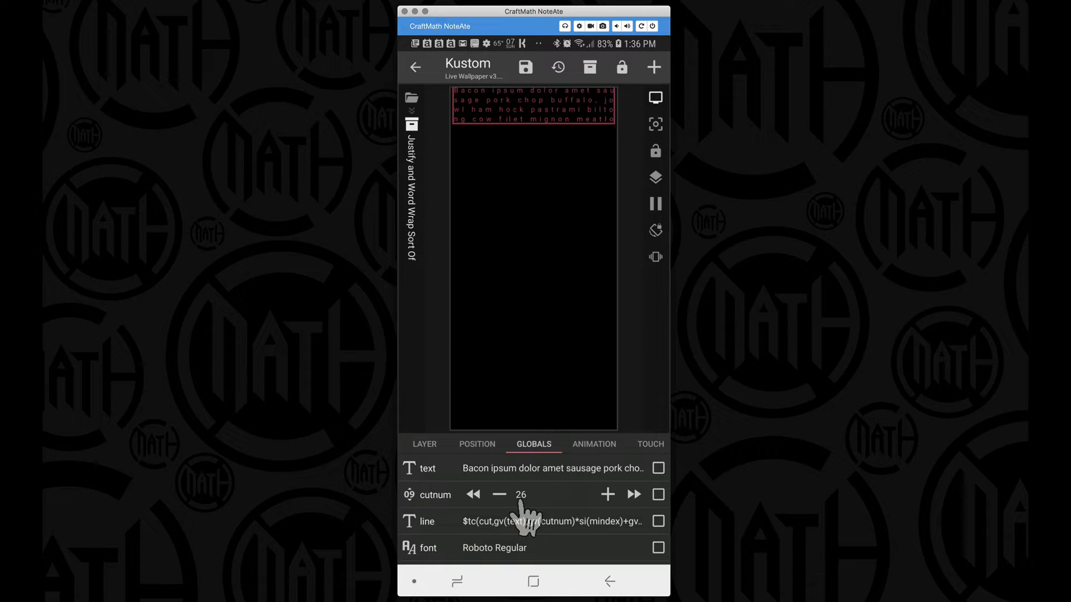
pyautogui.click(520, 512)
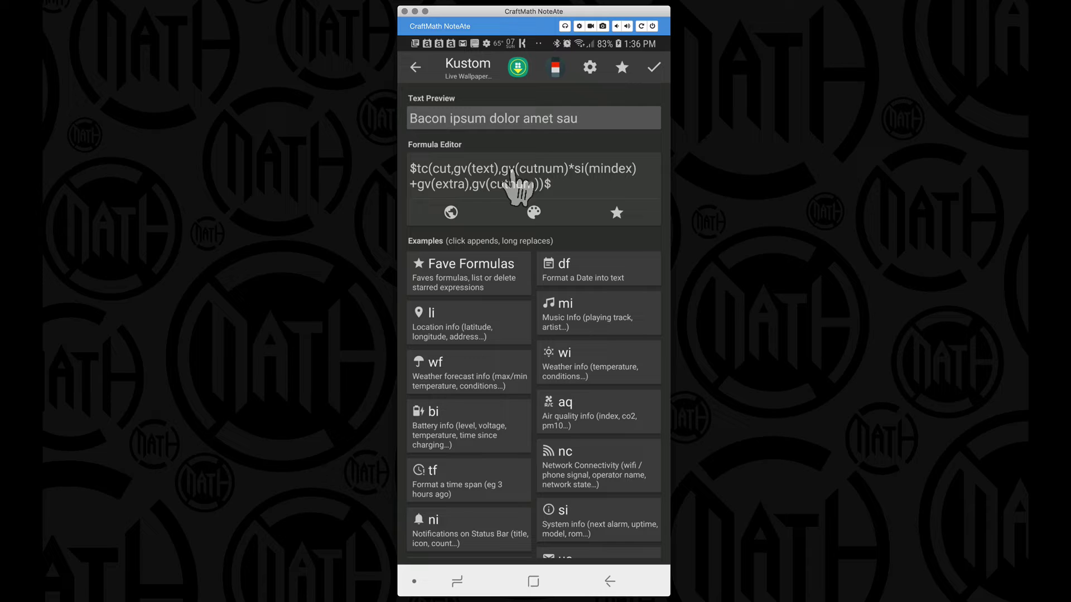
# Close the line formula, then reopen it to review its gv(cutnum)*si(mindex)+gv(extra) cut
pyautogui.click(653, 67)
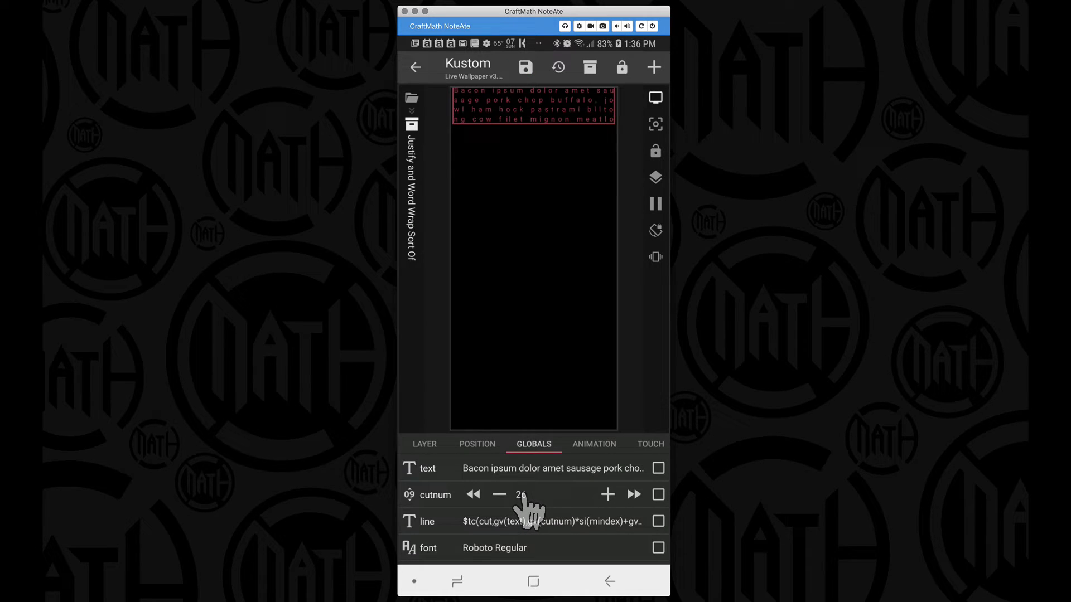
pyautogui.click(531, 521)
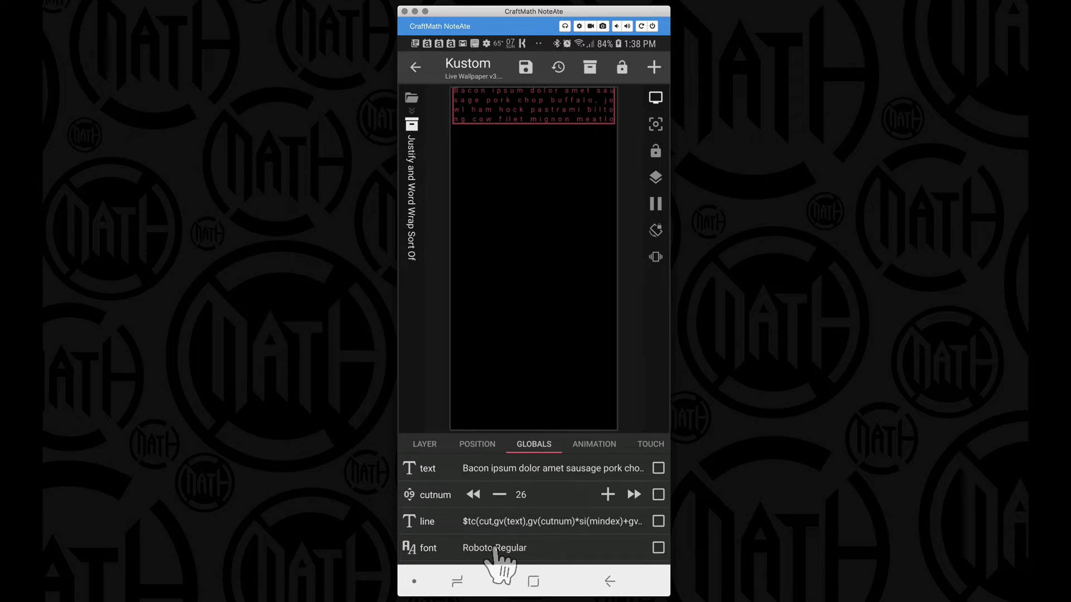
# Raise fontsz from 30 to 40 and narrow the width from 700 to 620
pyautogui.scroll(-1, 498, 551)
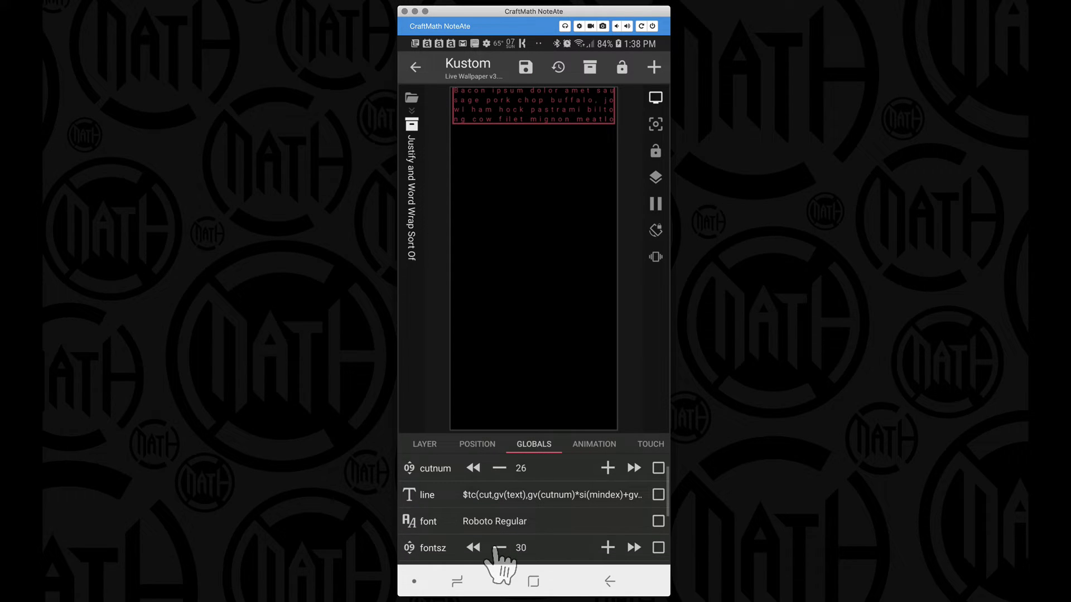
pyautogui.scroll(-1, 498, 555)
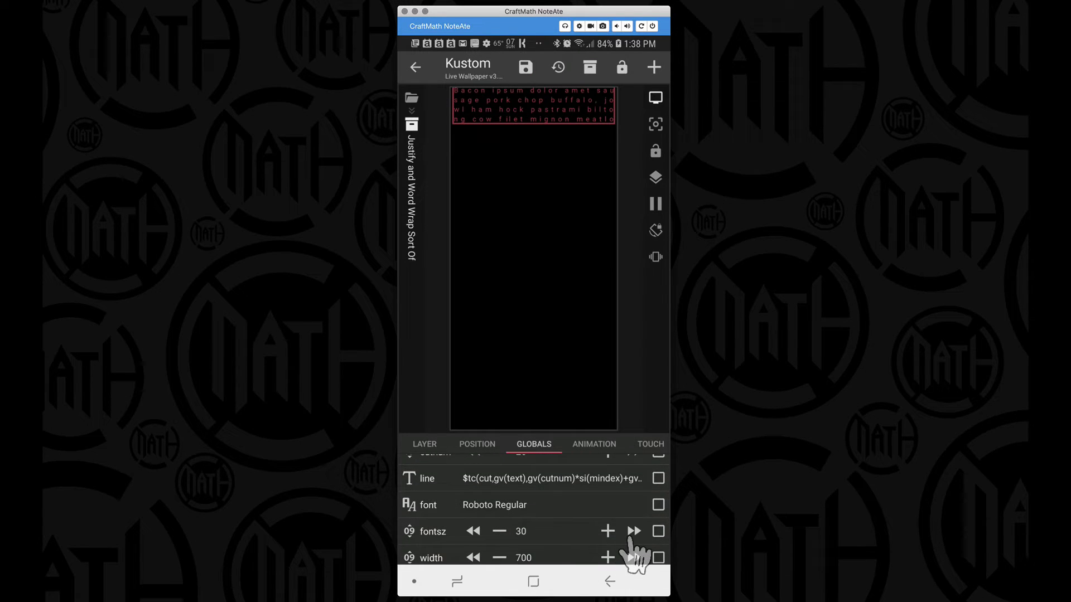
pyautogui.click(632, 533)
pyautogui.scroll(-2, 505, 544)
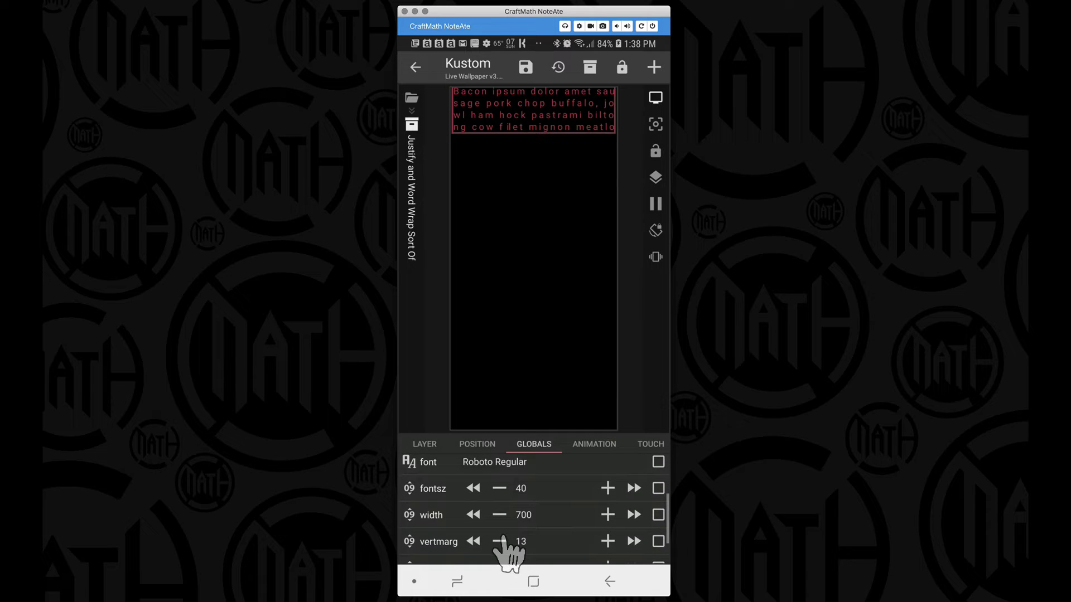
pyautogui.click(473, 515)
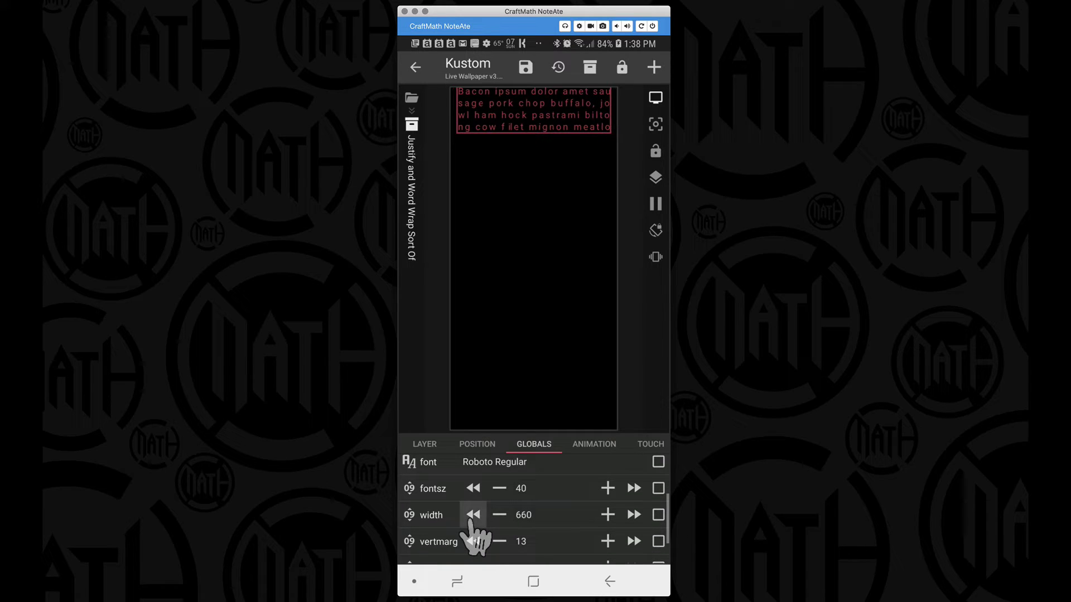
pyautogui.click(473, 514)
pyautogui.click(473, 515)
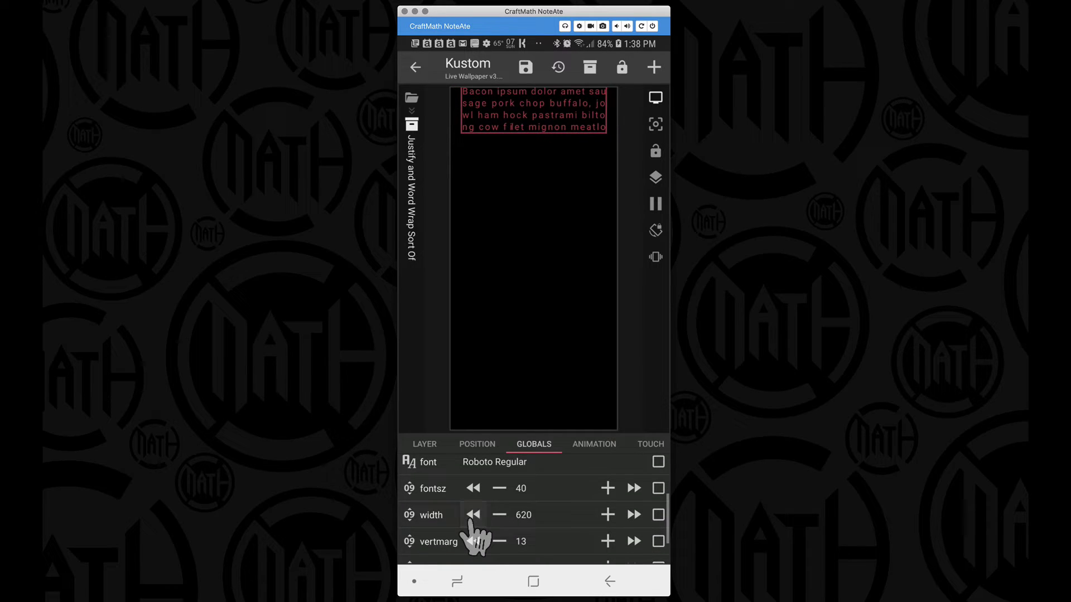
# Keep the component's position anchor at Top Left
pyautogui.click(478, 445)
pyautogui.click(511, 469)
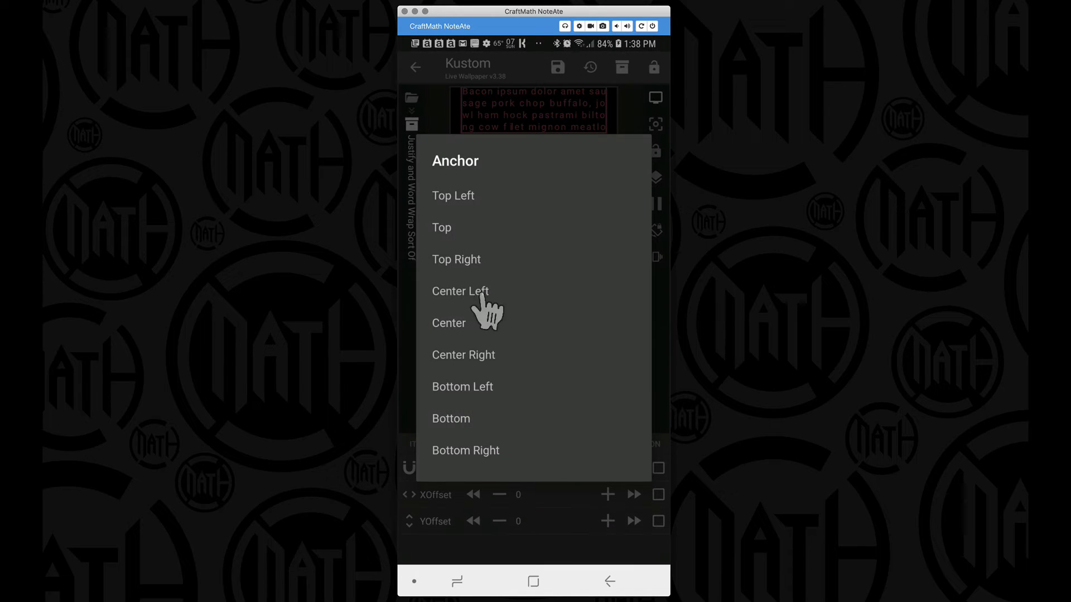
pyautogui.click(453, 196)
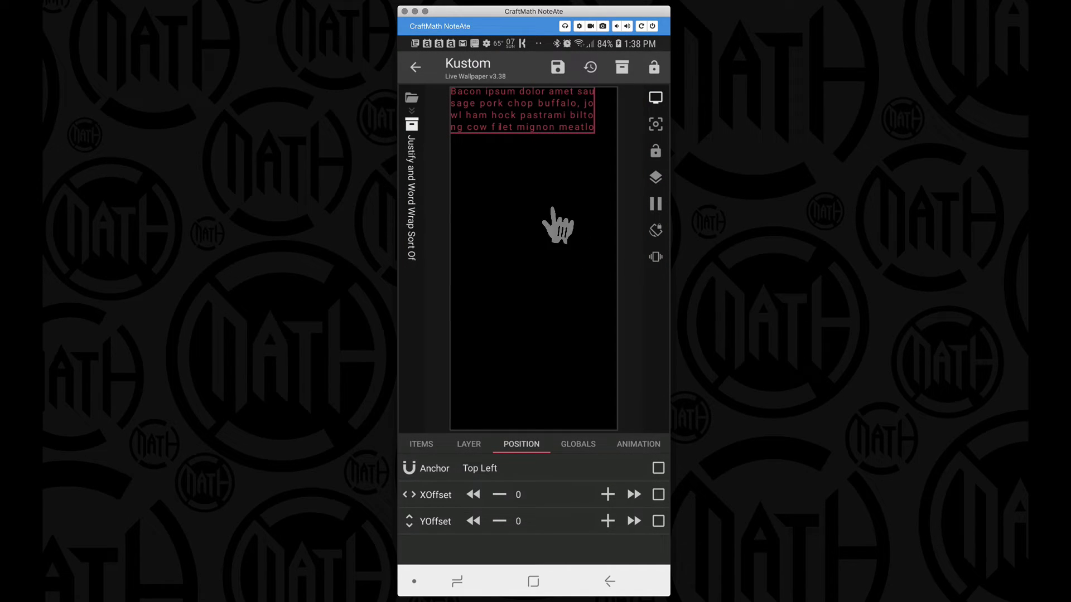
pyautogui.click(579, 444)
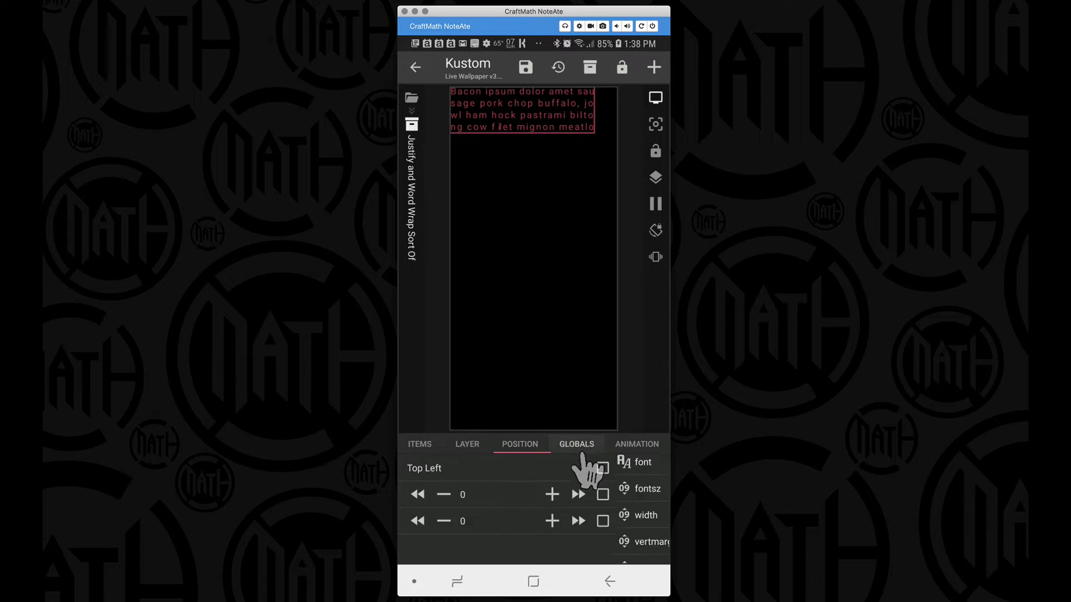
# Narrow the text width further from 620 down to 410
pyautogui.click(473, 515)
pyautogui.click(473, 515)
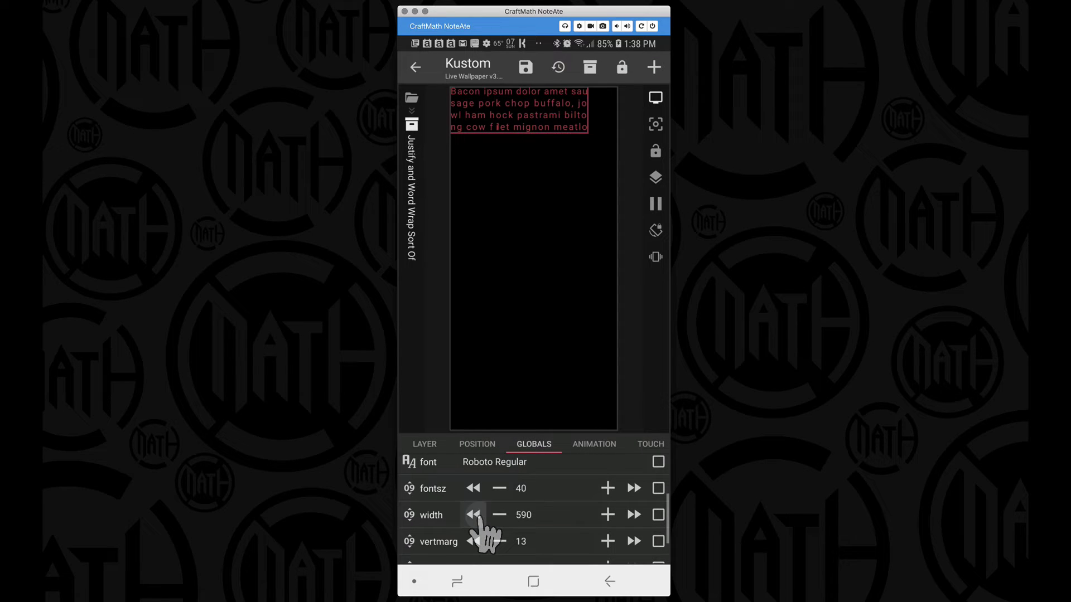
pyautogui.click(473, 515)
pyautogui.click(473, 515)
pyautogui.click(473, 514)
pyautogui.click(473, 515)
pyautogui.click(473, 515)
pyautogui.click(473, 515)
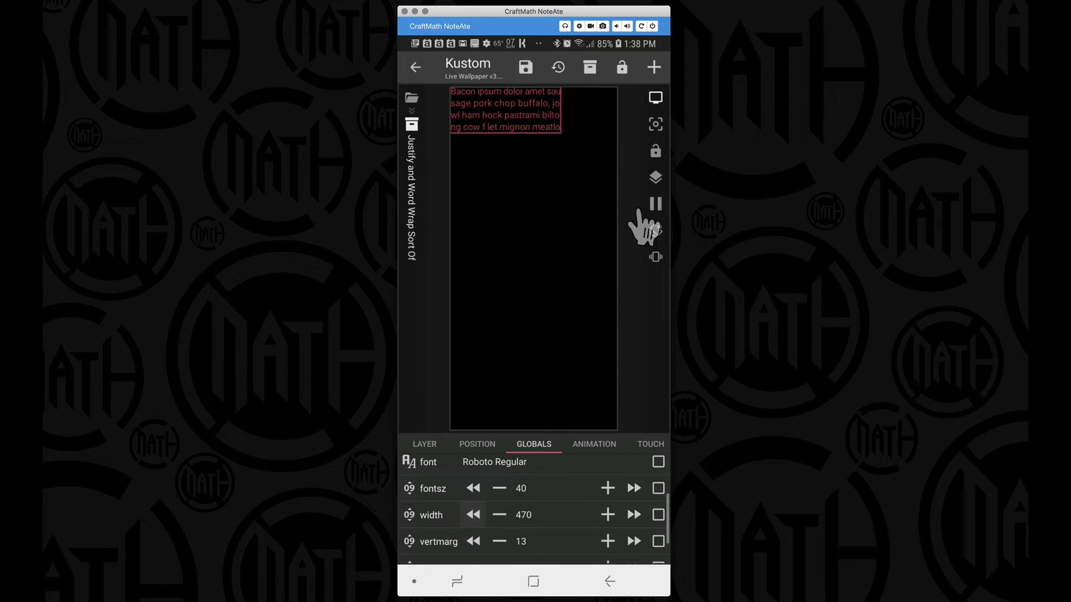
pyautogui.click(473, 515)
pyautogui.click(473, 515)
pyautogui.click(473, 514)
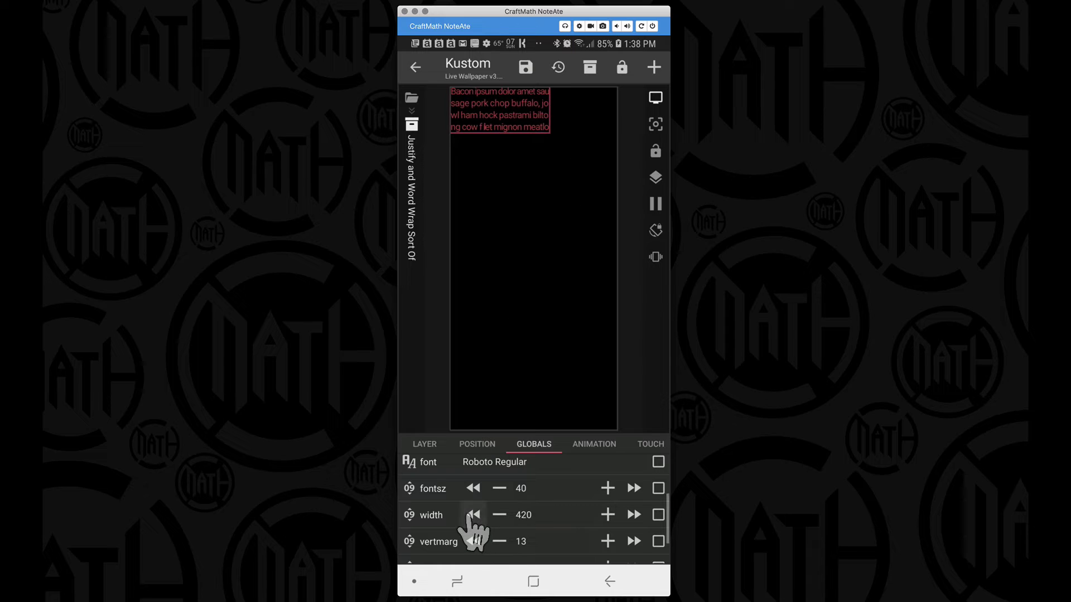
pyautogui.click(473, 515)
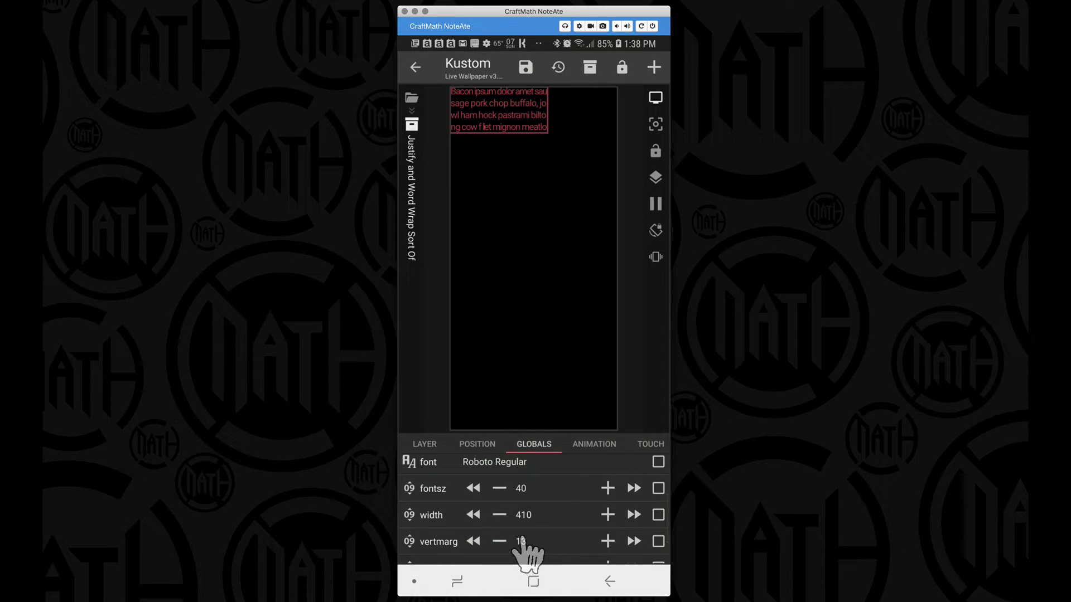
pyautogui.scroll(3, 565, 539)
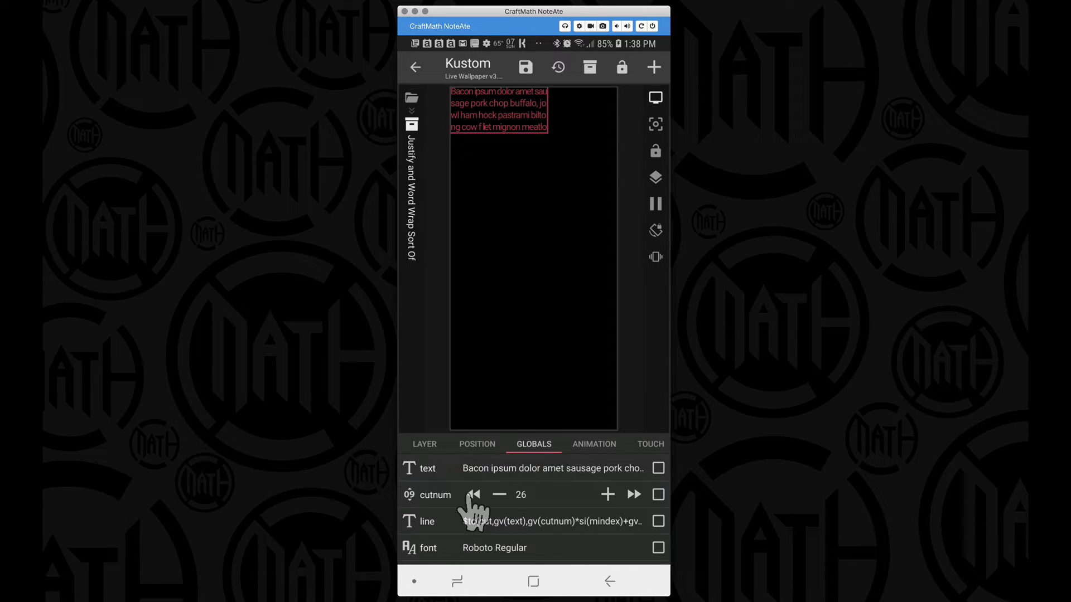
# Set cutnum to 16 and vertmarg to 33, then return to the Root item list
pyautogui.click(473, 494)
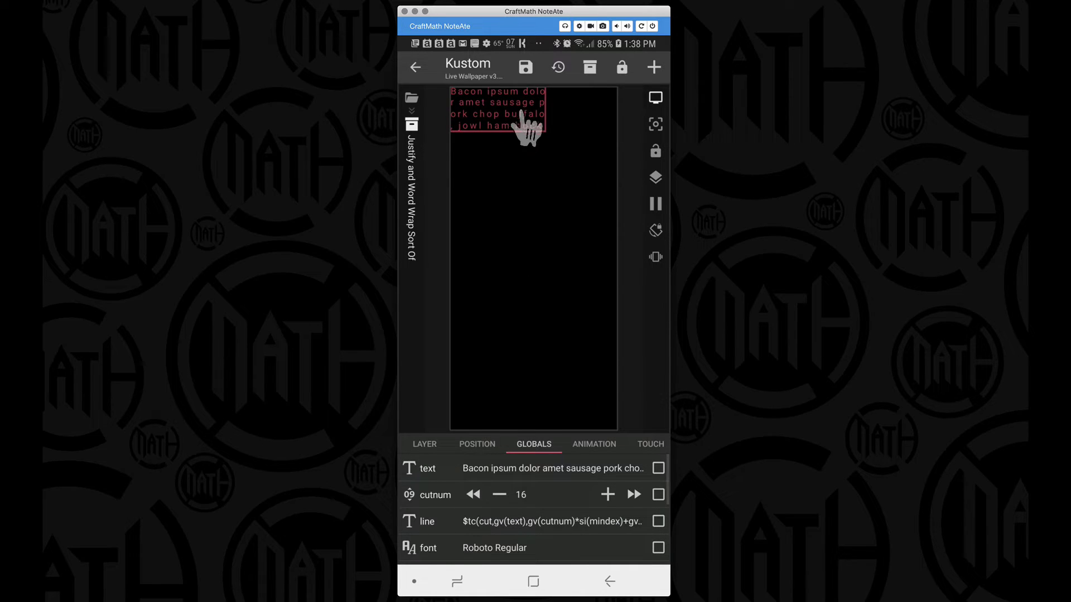
pyautogui.scroll(-5, 513, 552)
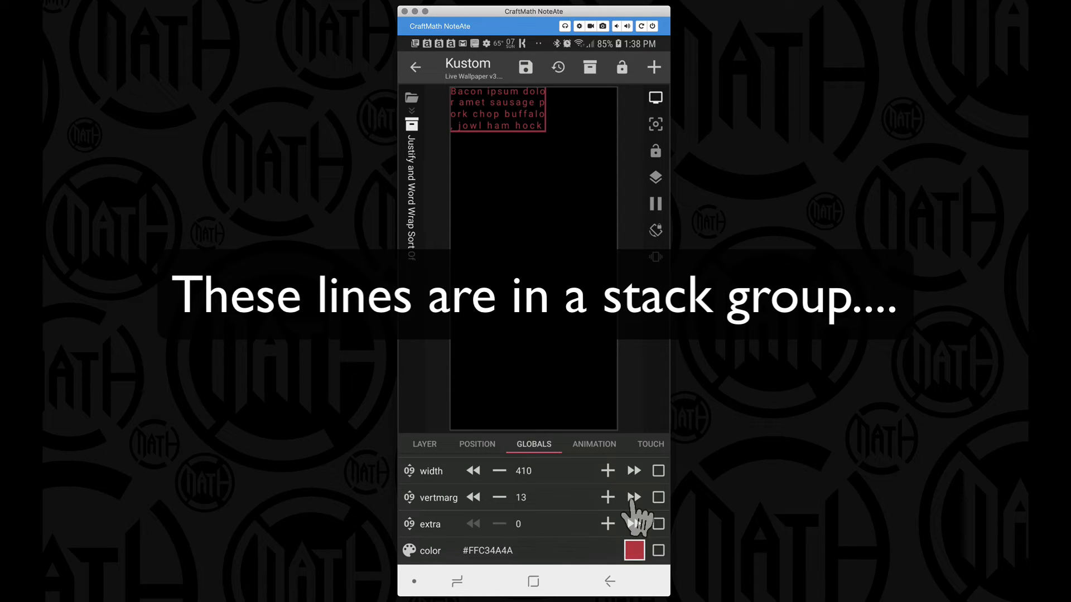
pyautogui.click(633, 497)
pyautogui.click(634, 497)
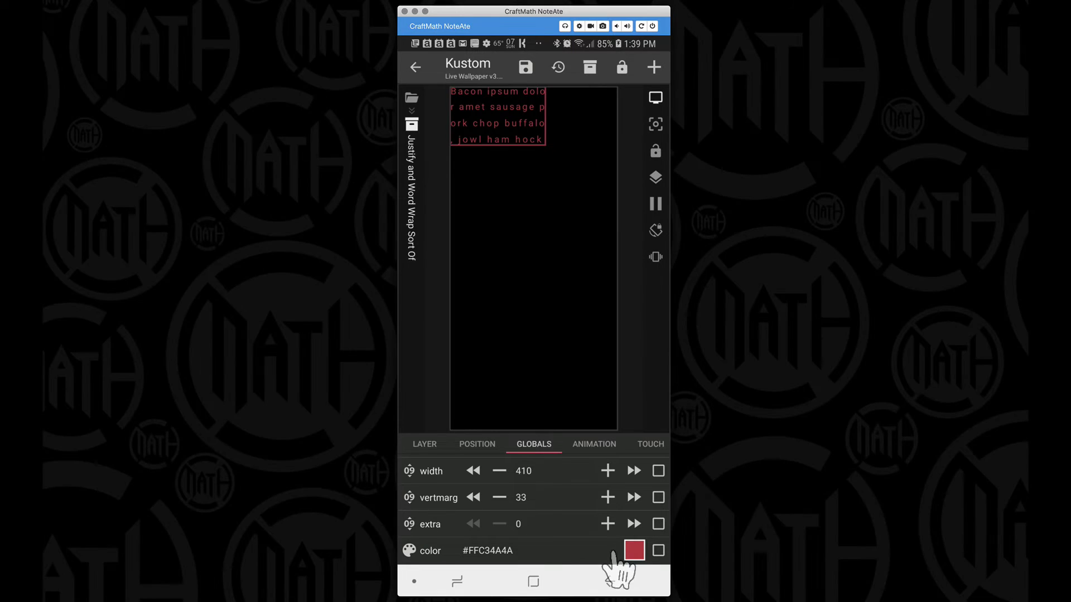
pyautogui.click(609, 581)
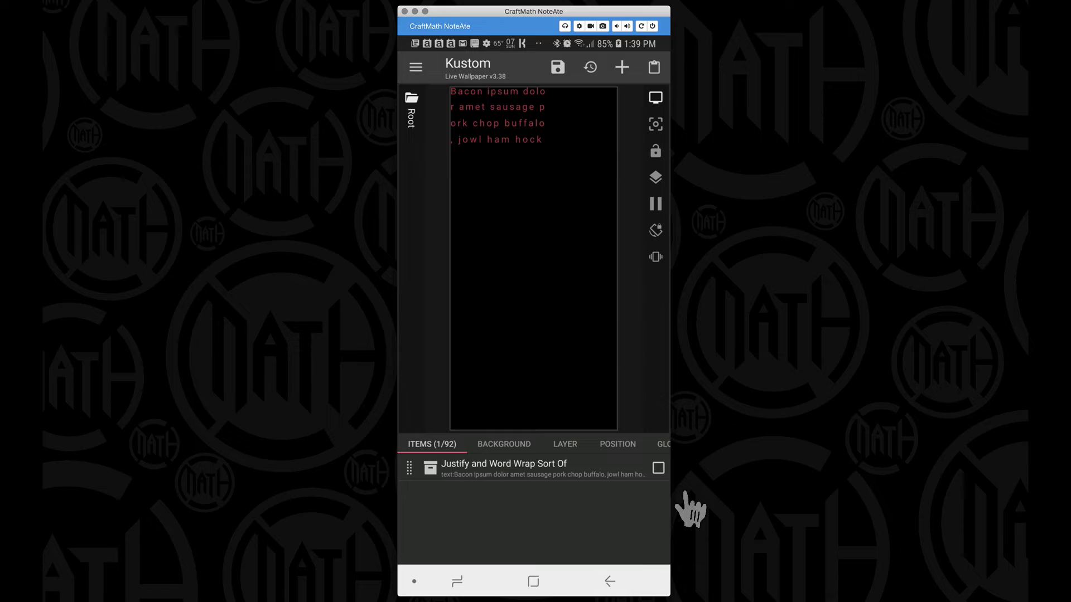
# Copy the last Morphing Text line in the Stack Group and paste three copies
pyautogui.click(658, 469)
pyautogui.press('Escape')
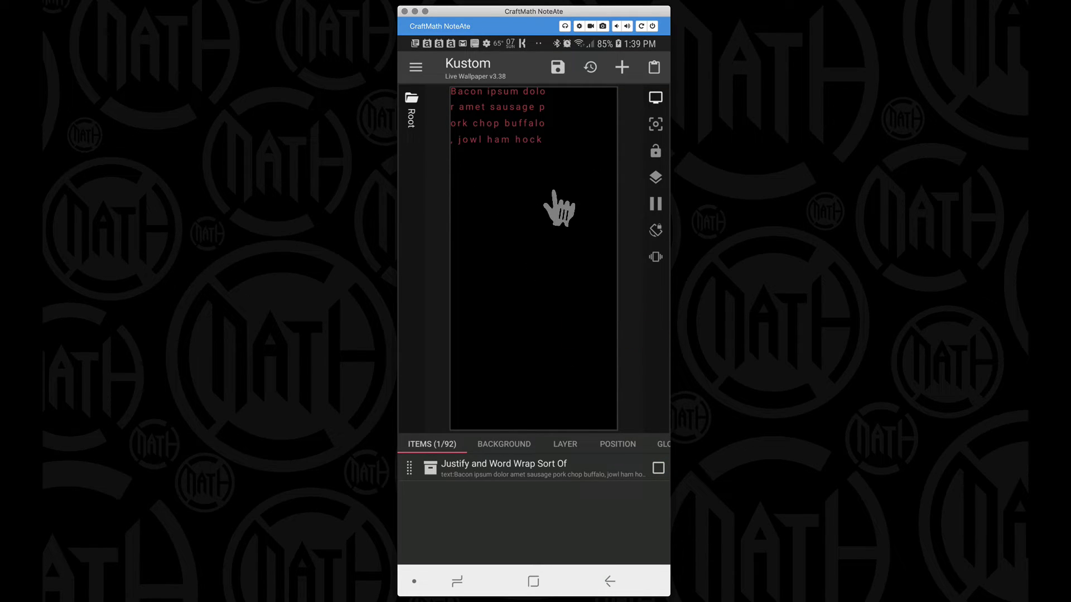
pyautogui.click(482, 470)
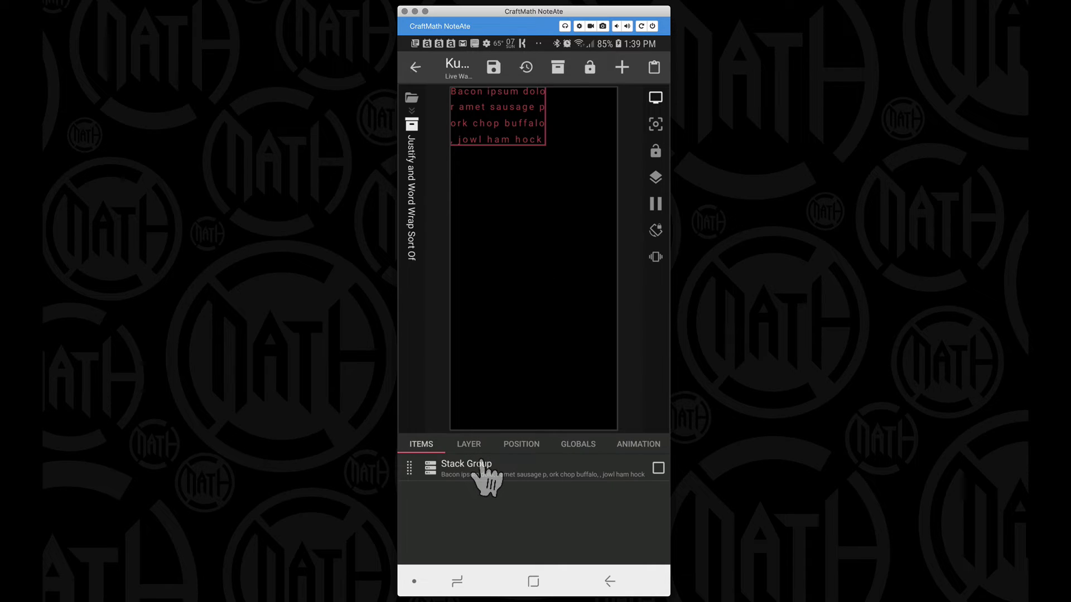
pyautogui.click(464, 471)
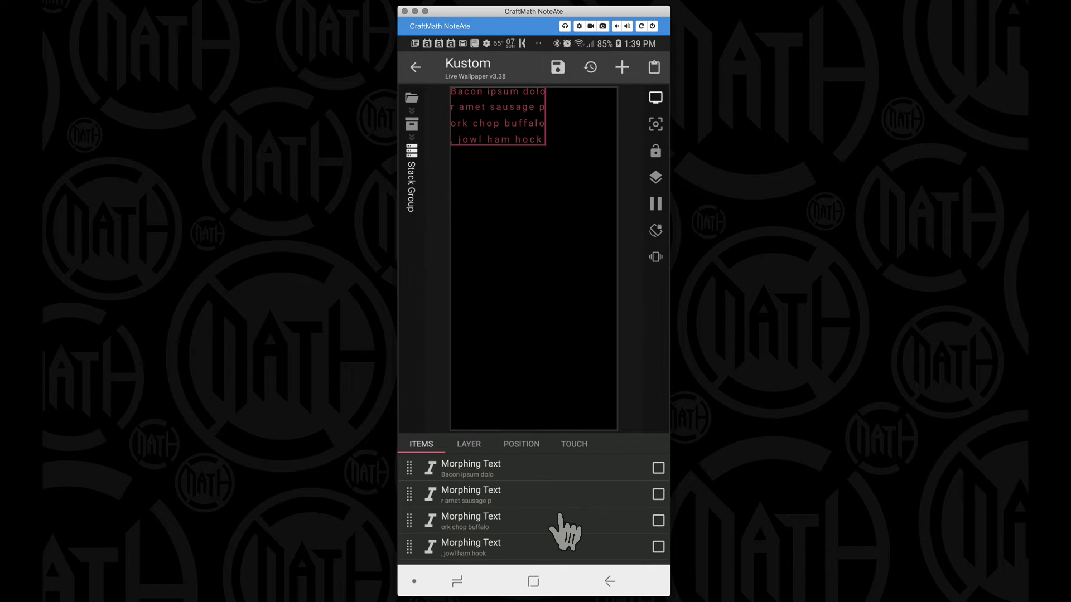
pyautogui.click(658, 548)
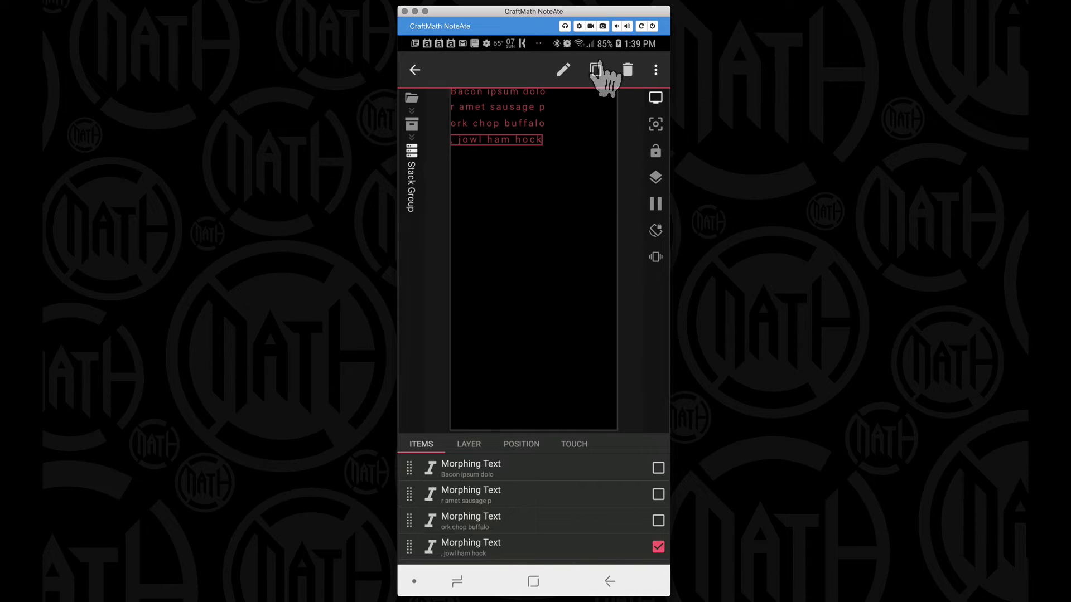
pyautogui.click(599, 66)
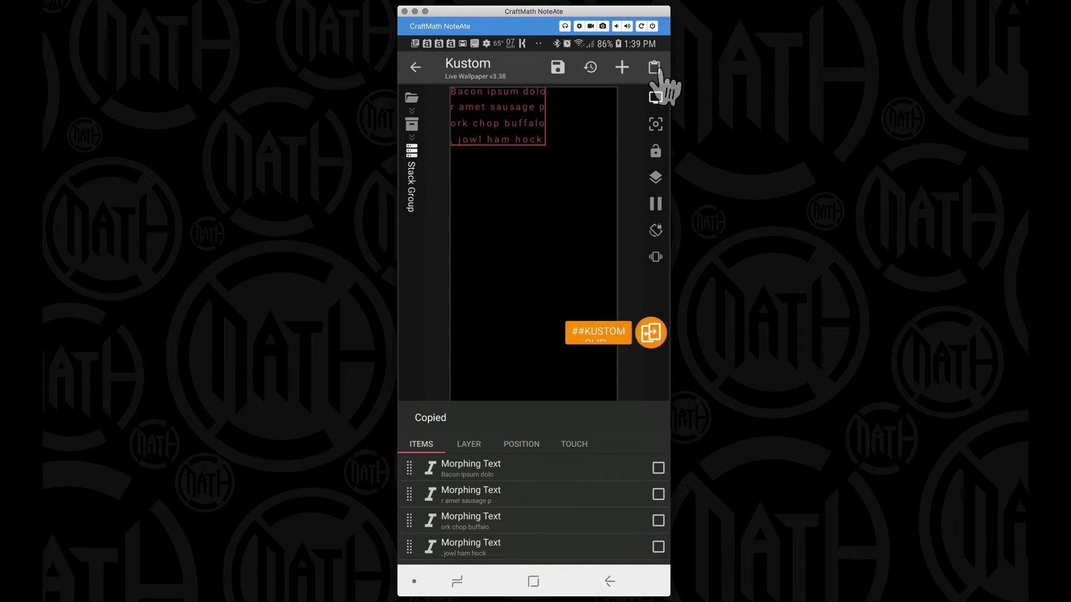
pyautogui.click(657, 70)
pyautogui.click(656, 69)
pyautogui.click(658, 70)
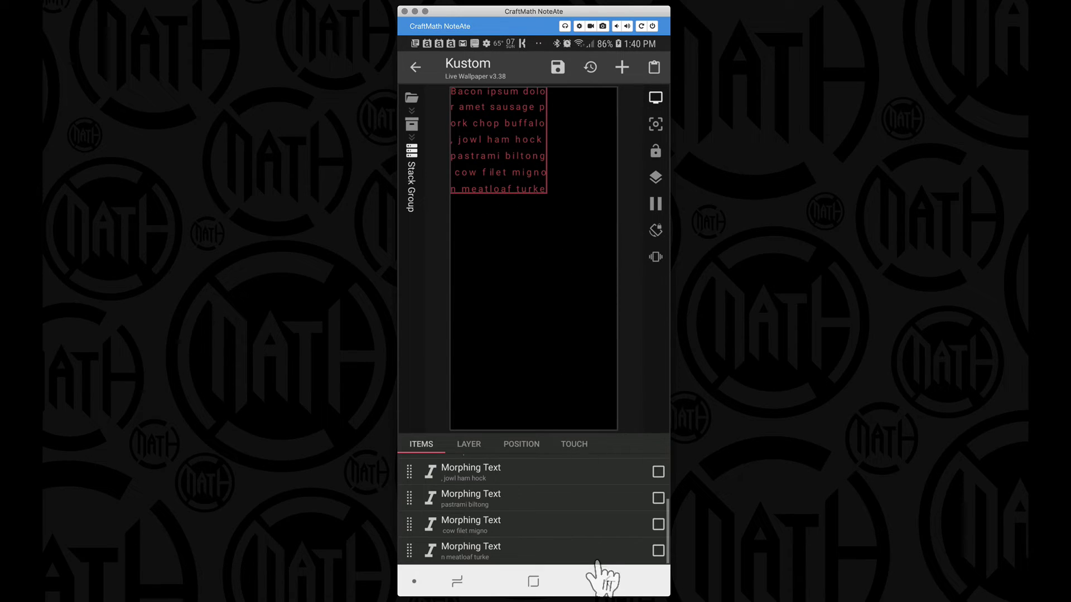
# Inspect the jowl ham hock line's $gv(line)$ formula and colour, then the pastrami biltong line
pyautogui.click(491, 477)
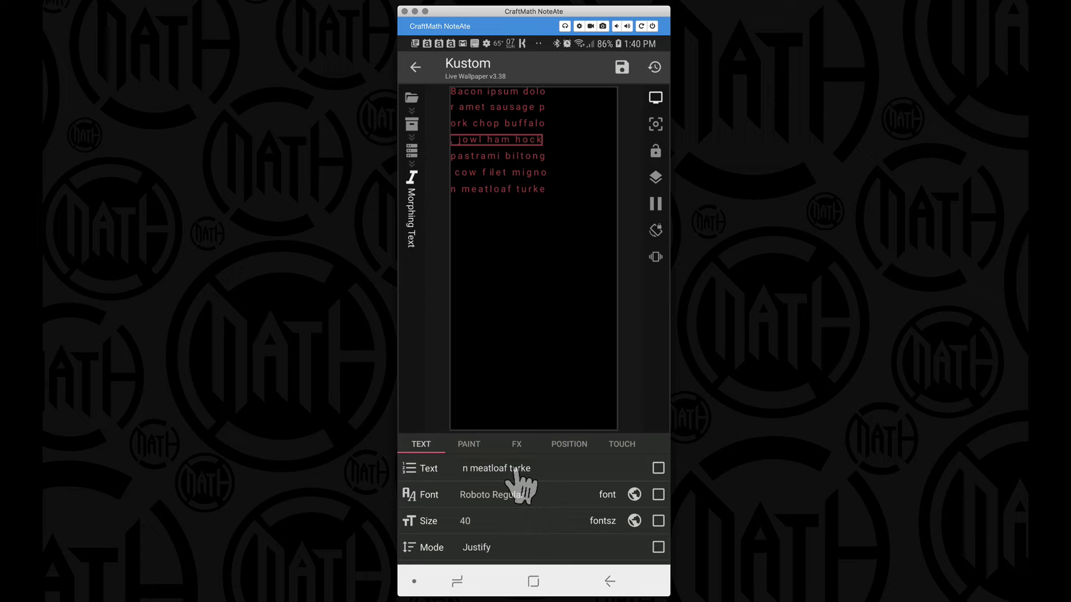
pyautogui.click(516, 471)
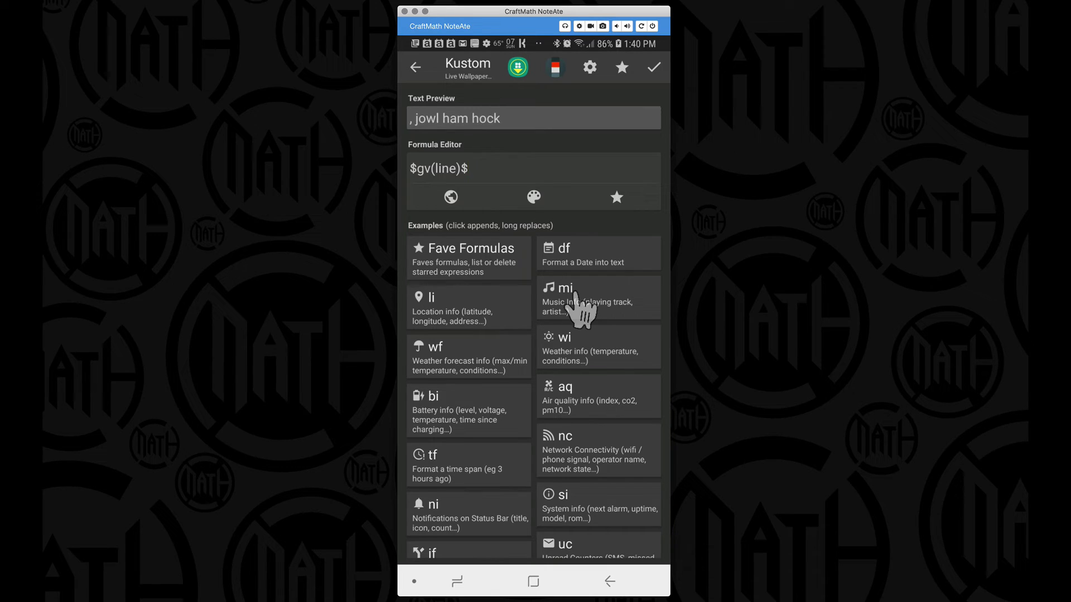
pyautogui.click(654, 67)
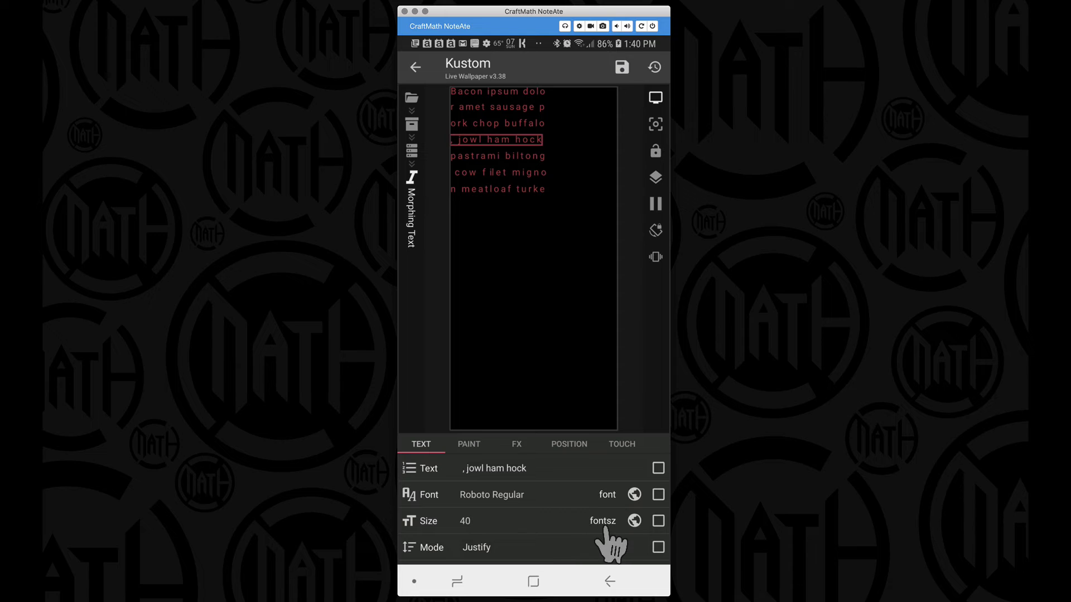
pyautogui.click(470, 445)
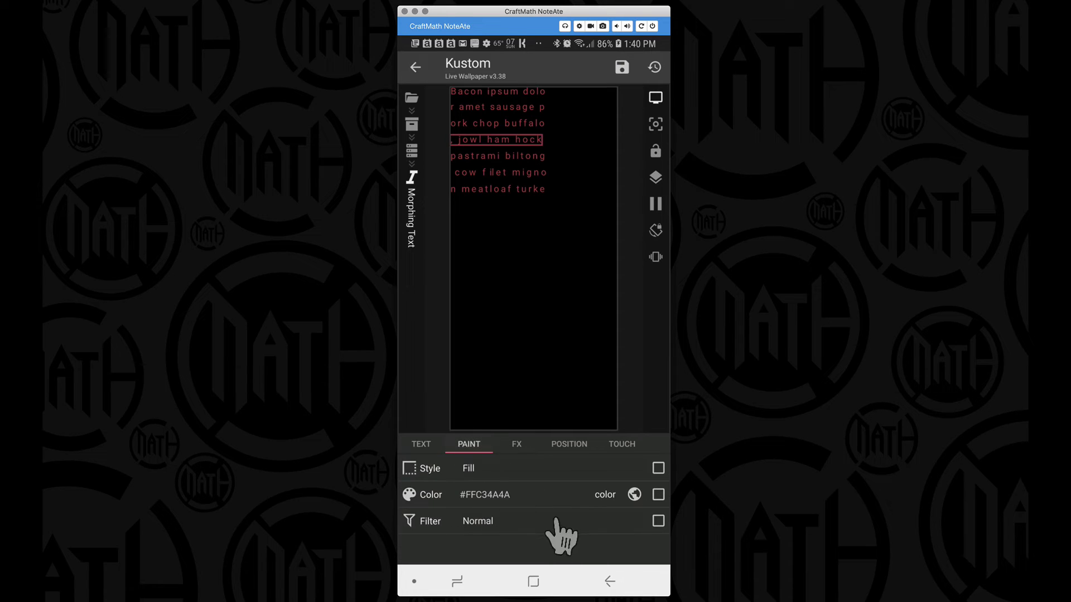
pyautogui.click(610, 582)
pyautogui.click(496, 533)
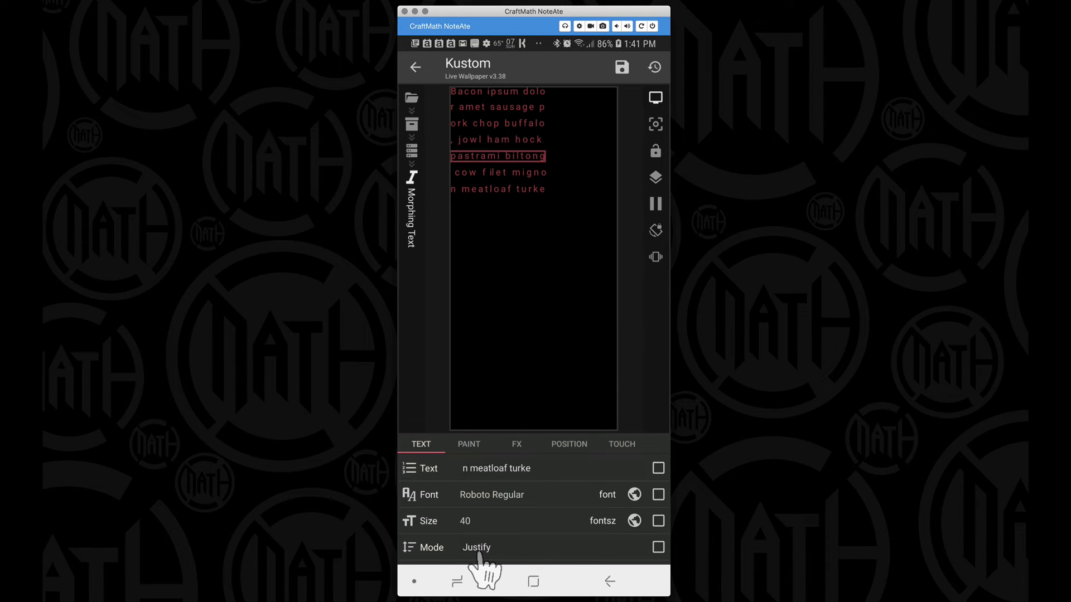
# Duplicate the Justify and Word Wrap Sort Of component at Root and set its YOffset to 500
pyautogui.click(610, 582)
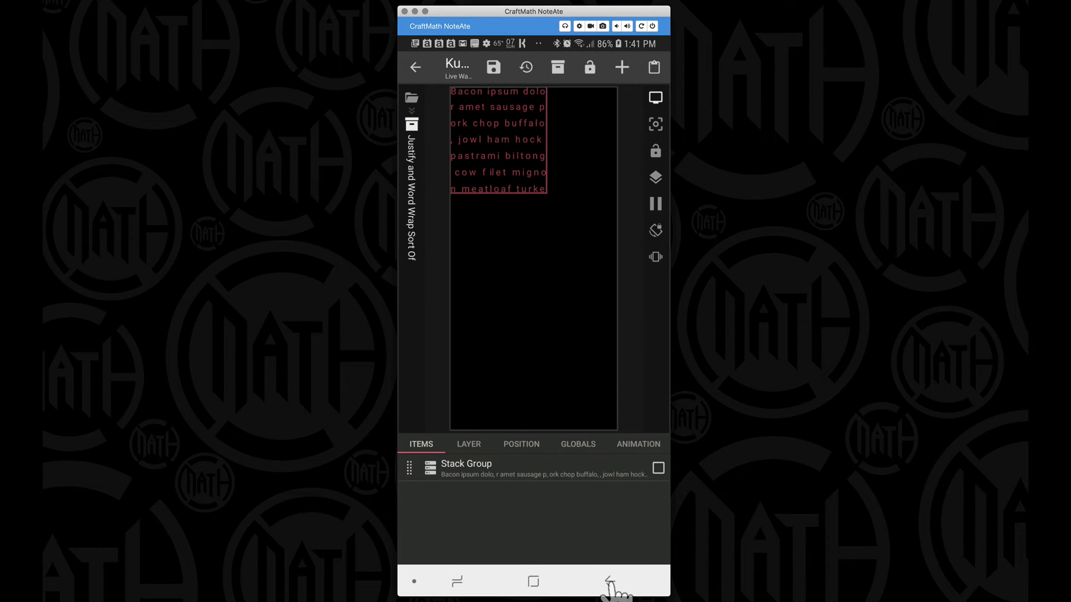
pyautogui.click(610, 582)
pyautogui.click(658, 470)
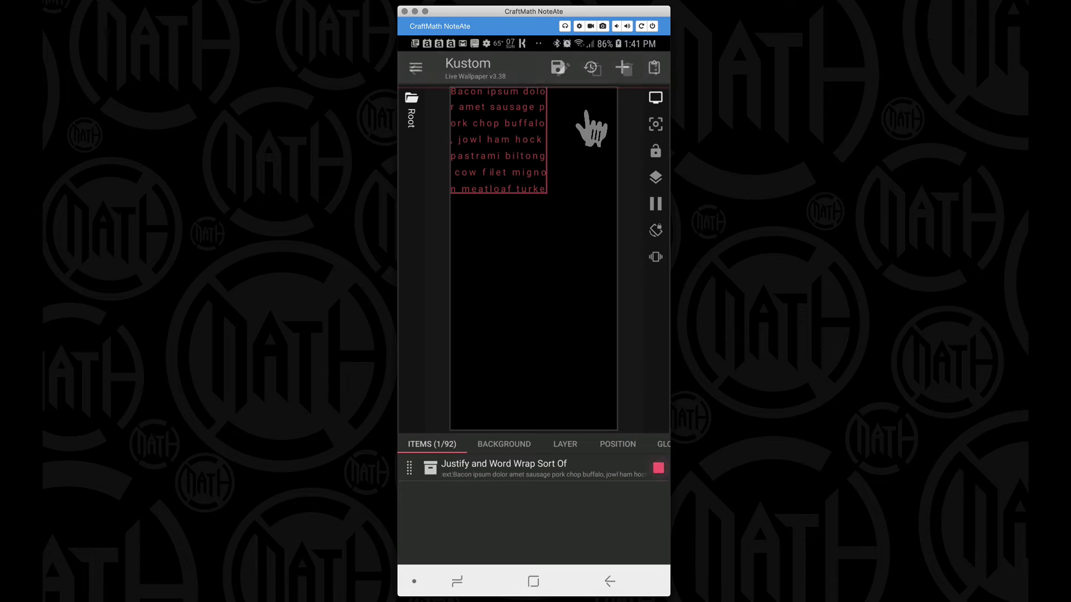
pyautogui.hotkey('ctrl', 'c')
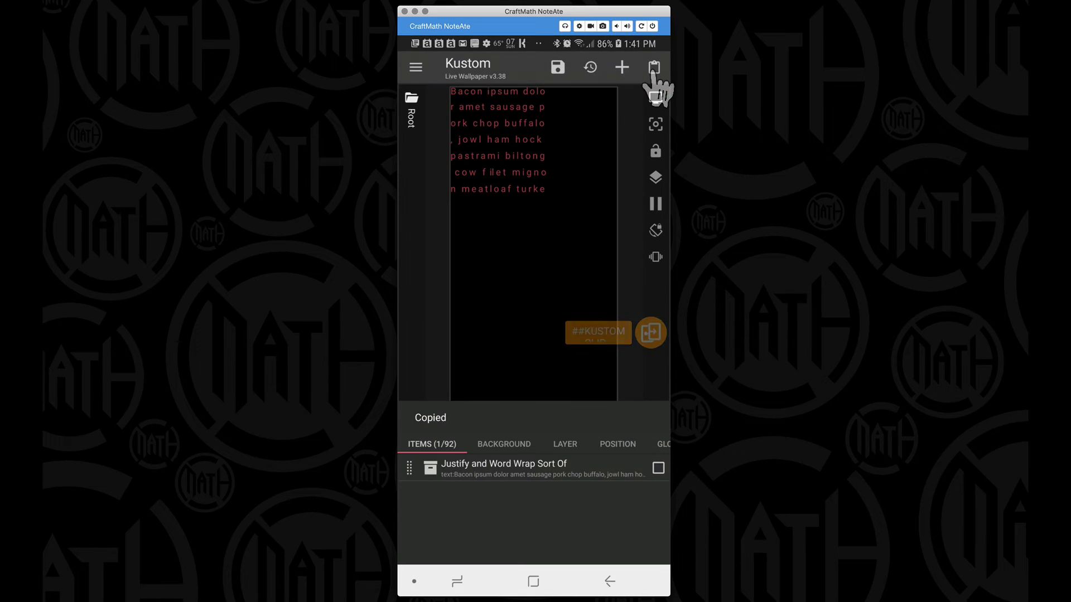
pyautogui.click(654, 68)
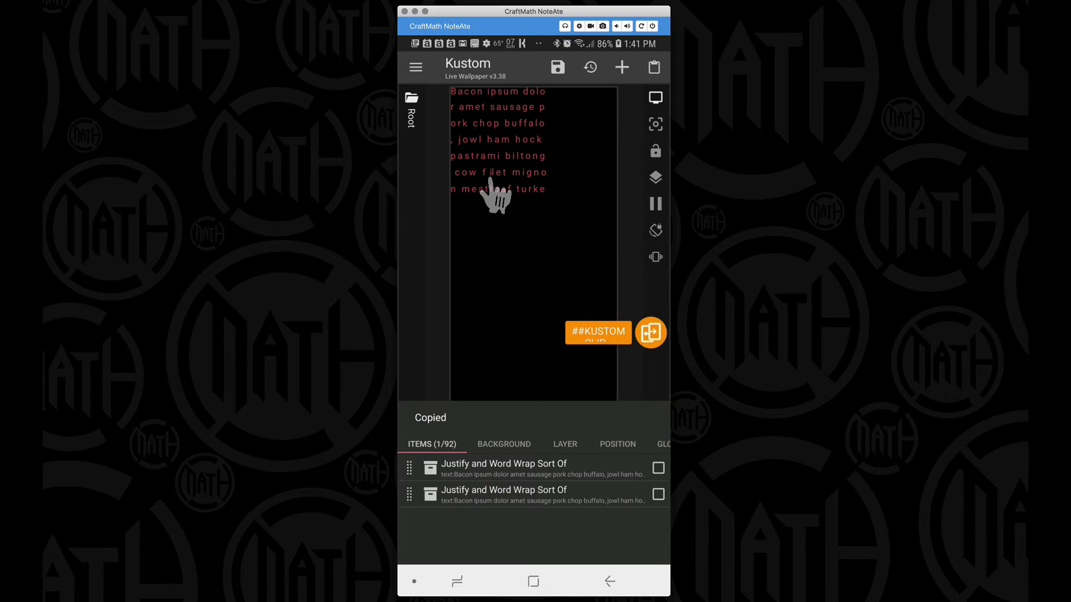
pyautogui.click(478, 495)
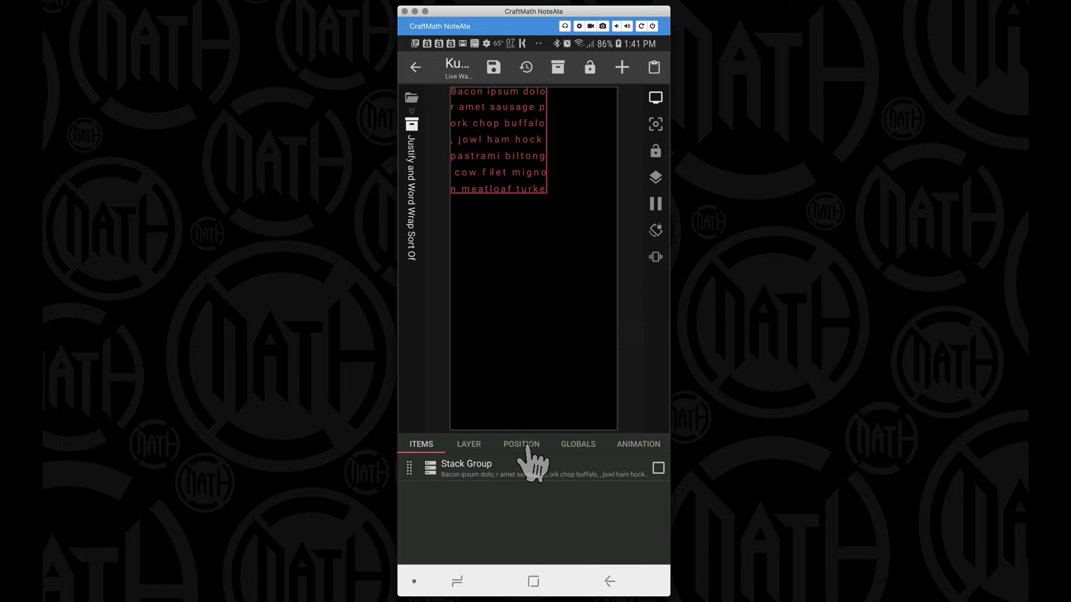
pyautogui.click(527, 447)
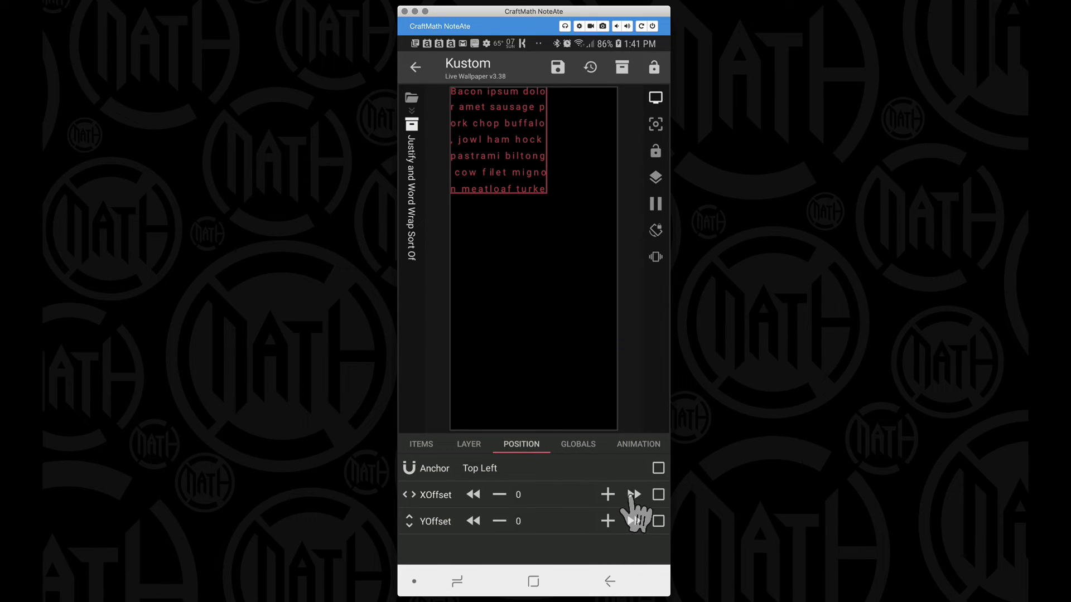
pyautogui.moveTo(634, 521); pyautogui.dragTo(632, 525)
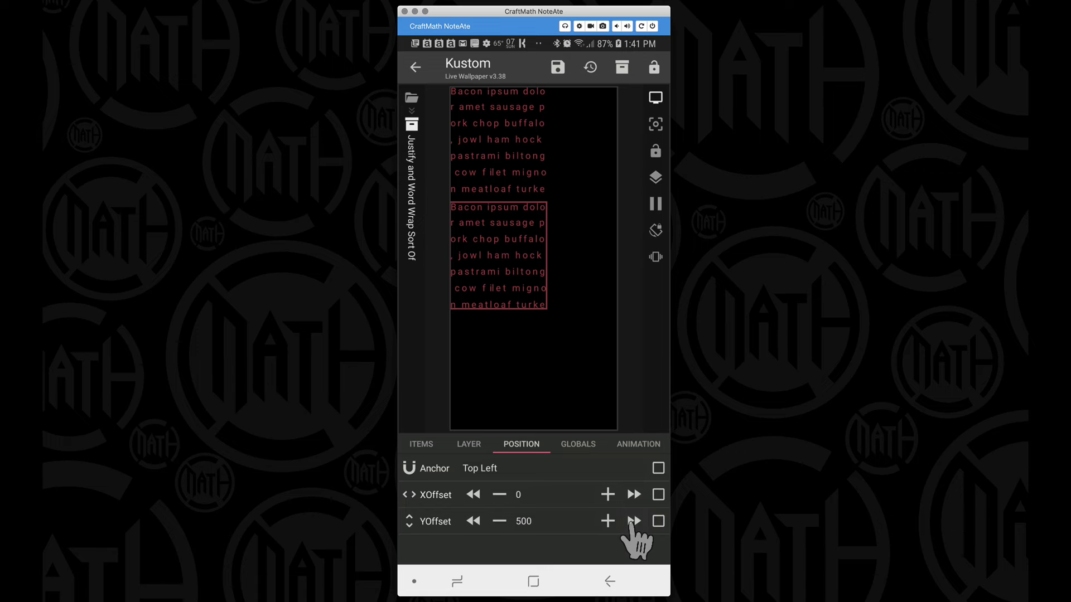
# Set the duplicate's width global to 700
pyautogui.click(581, 457)
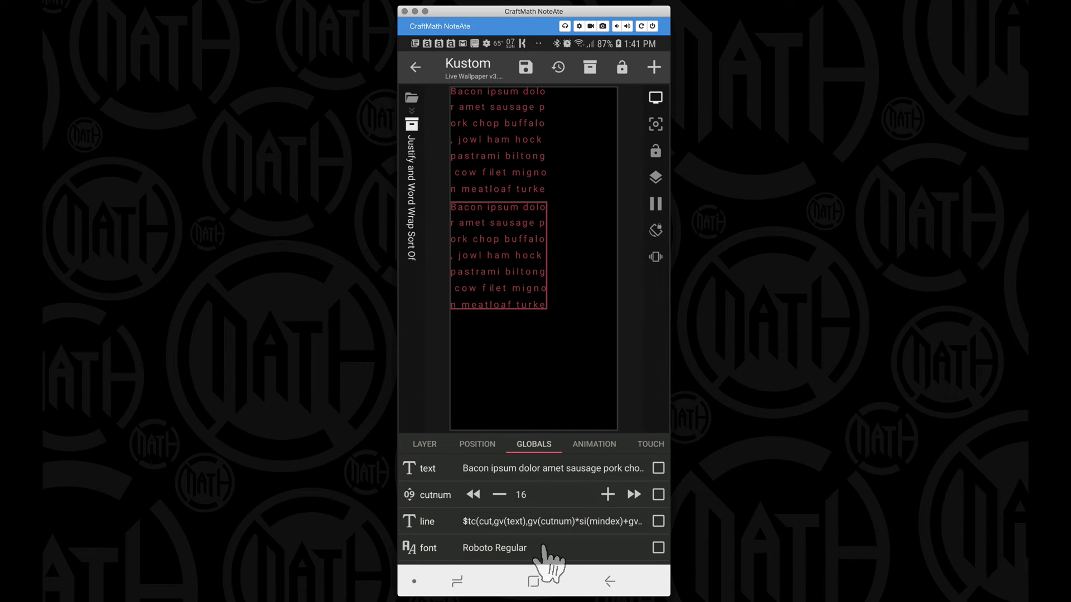
pyautogui.scroll(-3, 547, 558)
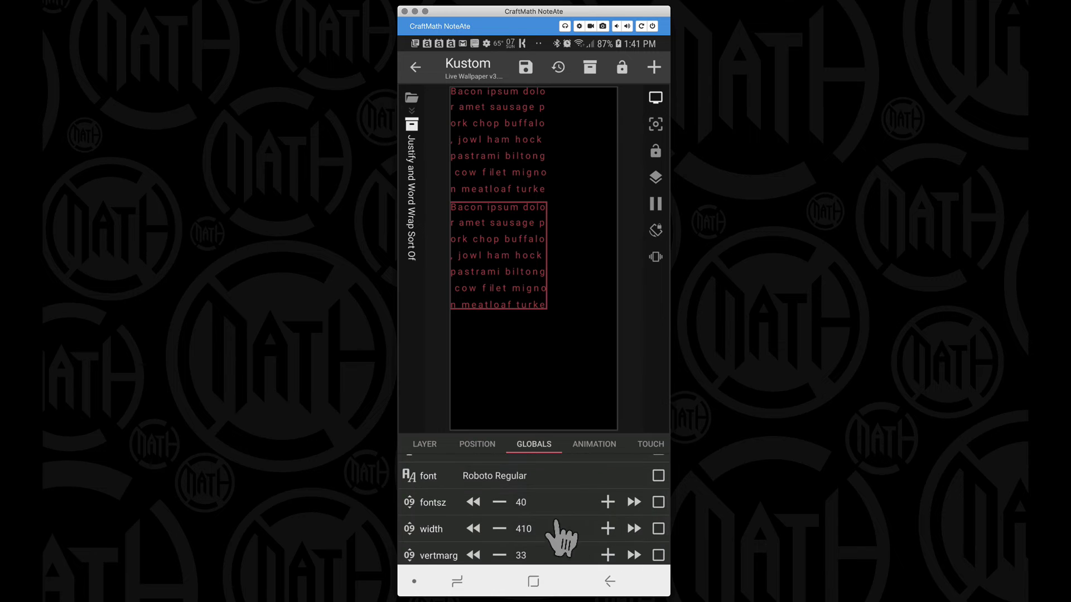
pyautogui.click(527, 529)
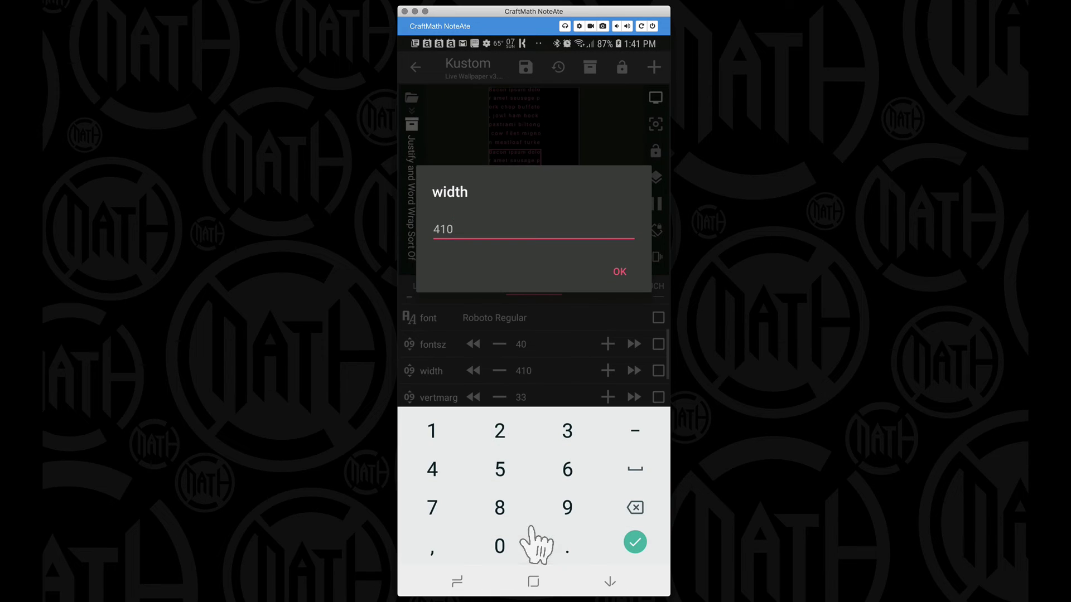
pyautogui.write('700')
pyautogui.press('Return')
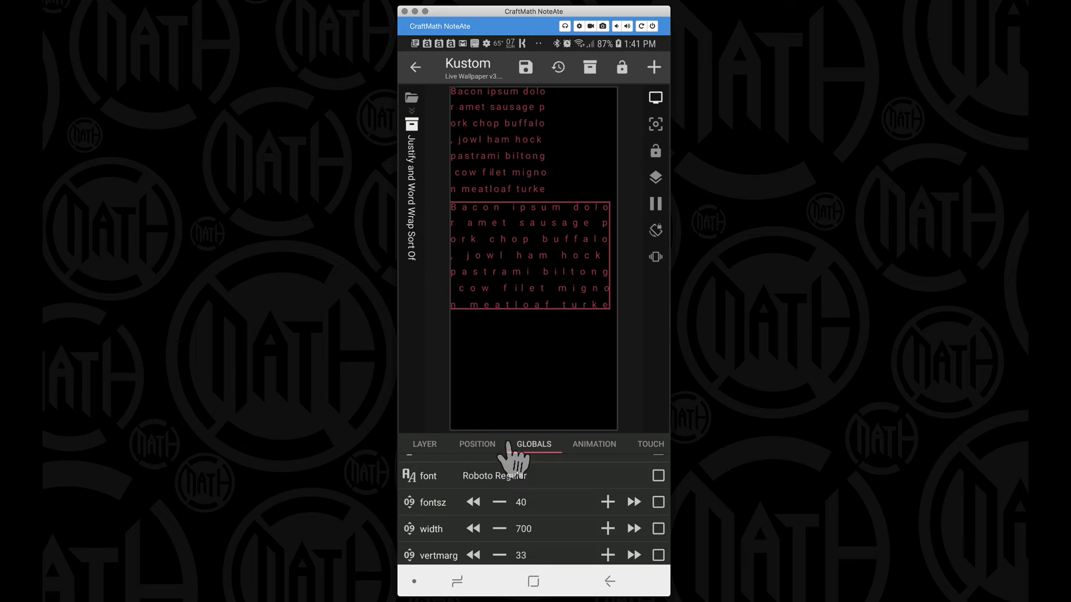
# Raise cutnum to 36, make the text grey #FFAFA8A8, and lower vertmarg to 23
pyautogui.scroll(3, 502, 510)
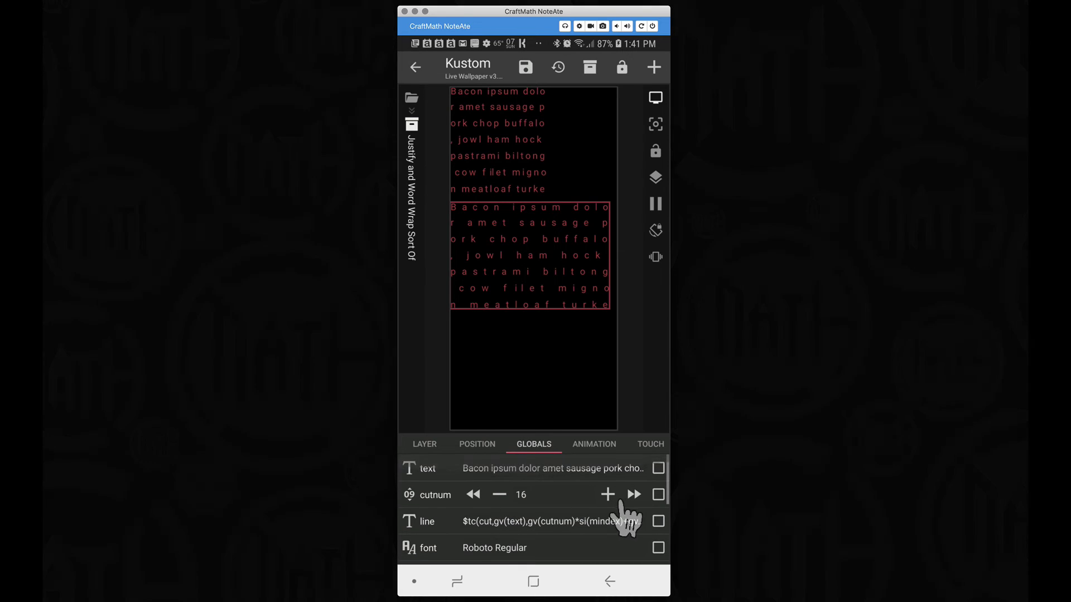
pyautogui.click(635, 495)
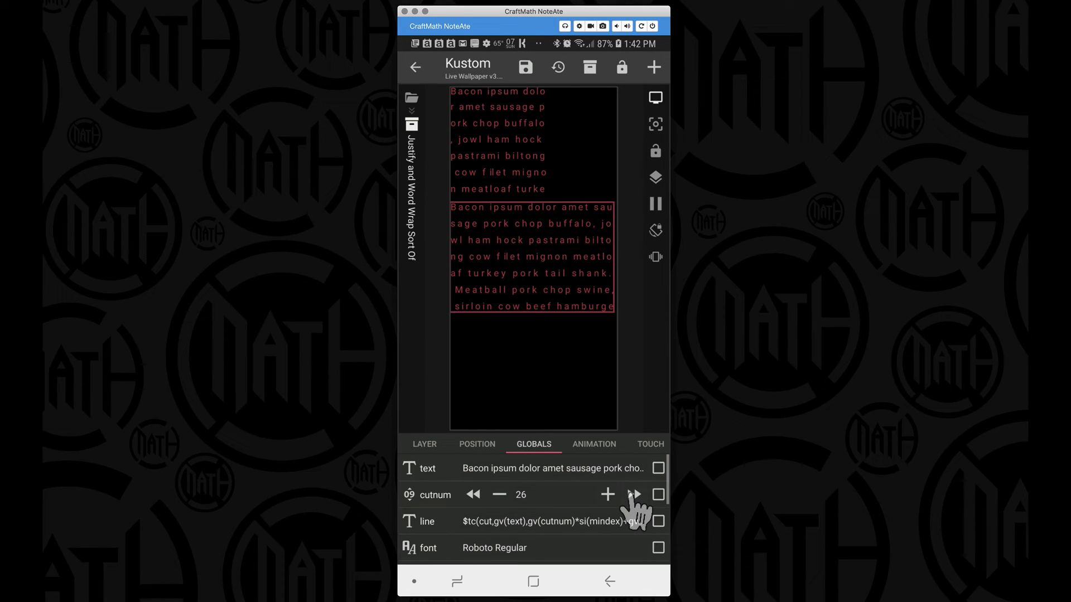
pyautogui.click(634, 494)
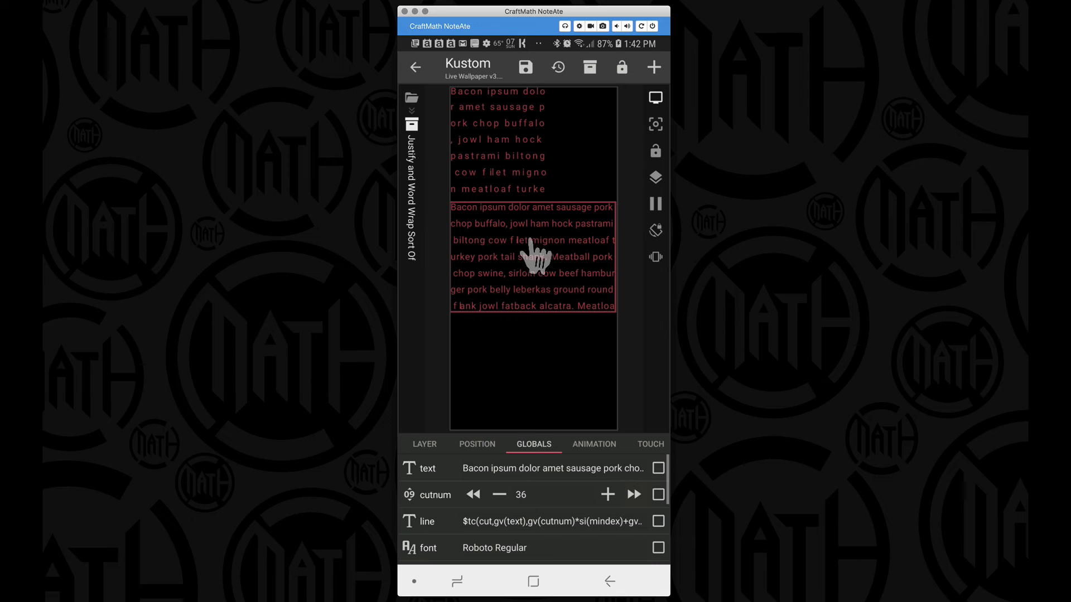
pyautogui.scroll(-5, 531, 533)
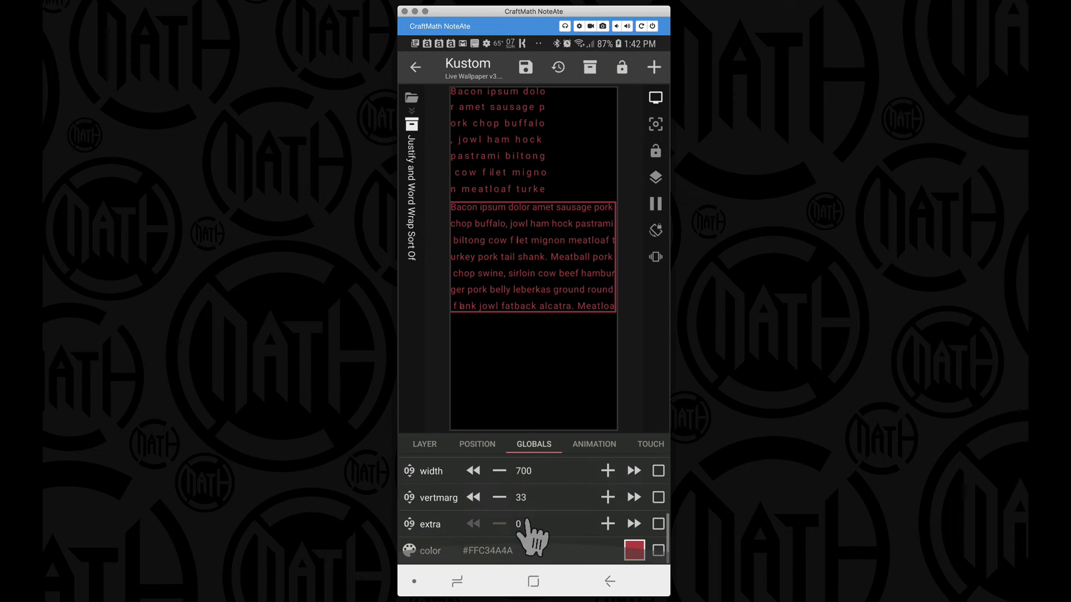
pyautogui.click(634, 551)
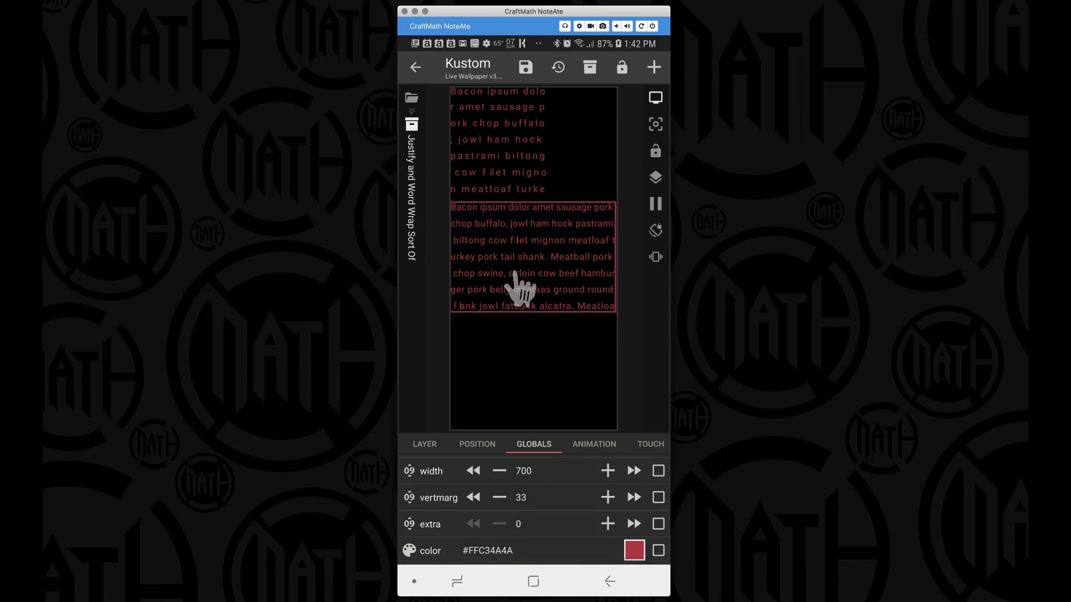
pyautogui.click(476, 498)
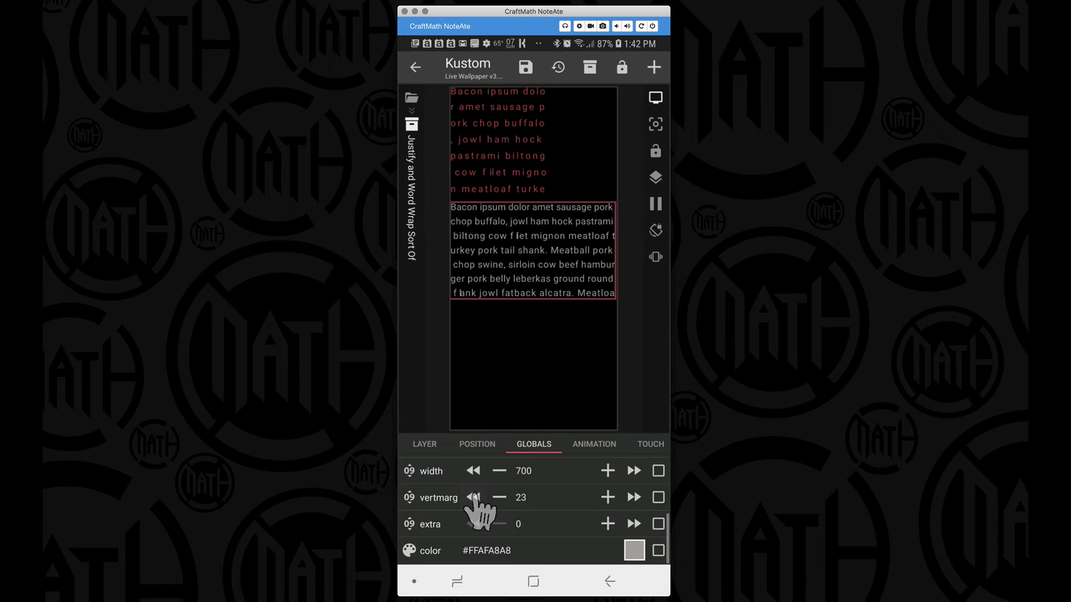
pyautogui.click(475, 496)
pyautogui.click(426, 444)
# Copy the grey block's second Morphing Text line and paste it four times into the Stack Group
pyautogui.click(422, 445)
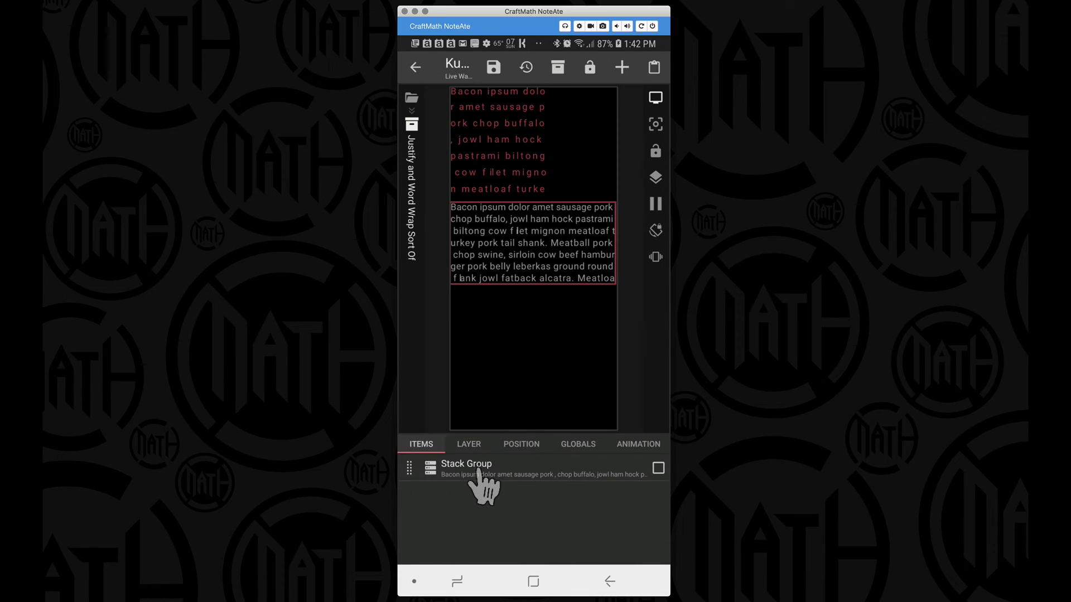
pyautogui.click(484, 473)
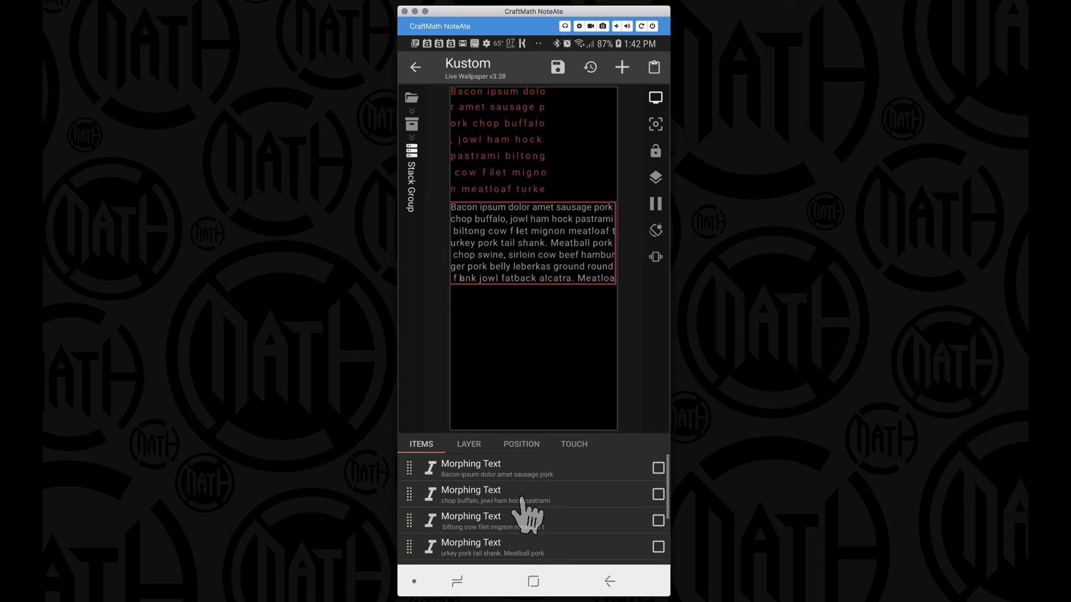
pyautogui.click(658, 494)
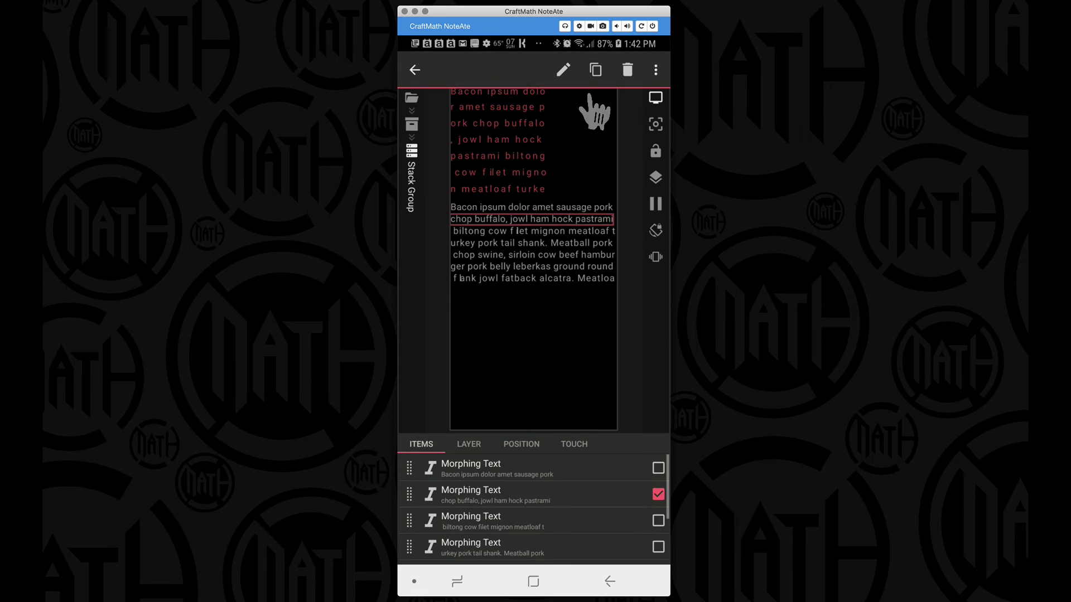
pyautogui.click(596, 69)
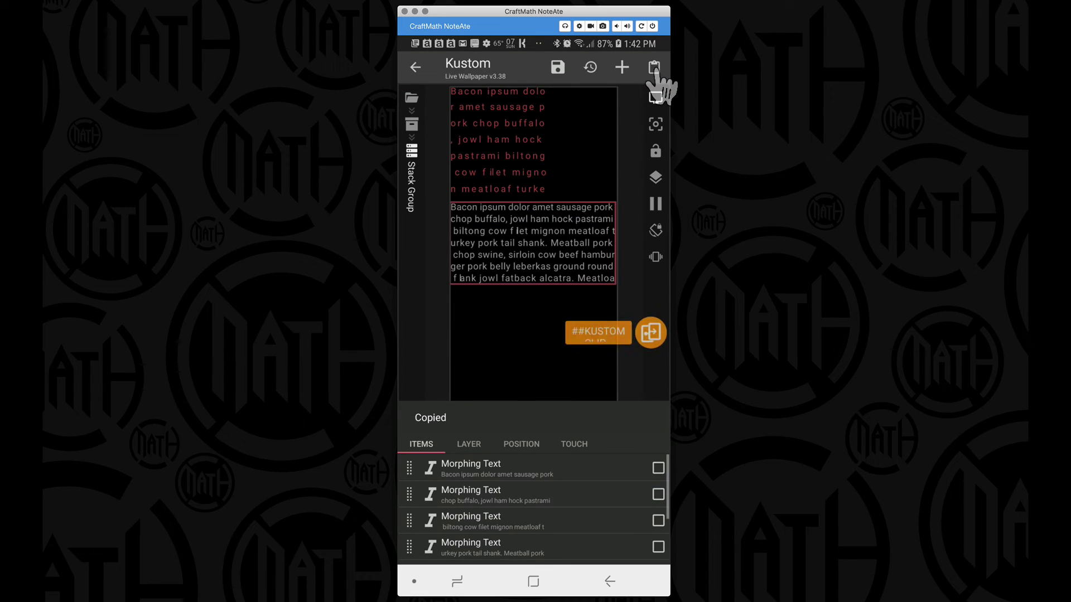
pyautogui.click(655, 67)
pyautogui.click(655, 68)
pyautogui.click(655, 67)
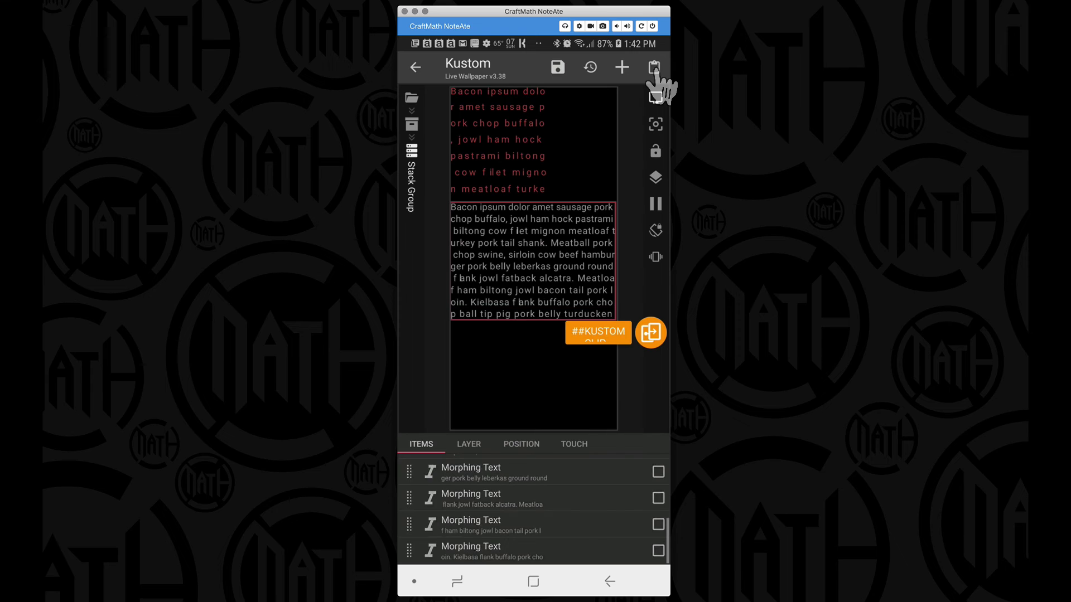
pyautogui.click(654, 67)
pyautogui.click(610, 582)
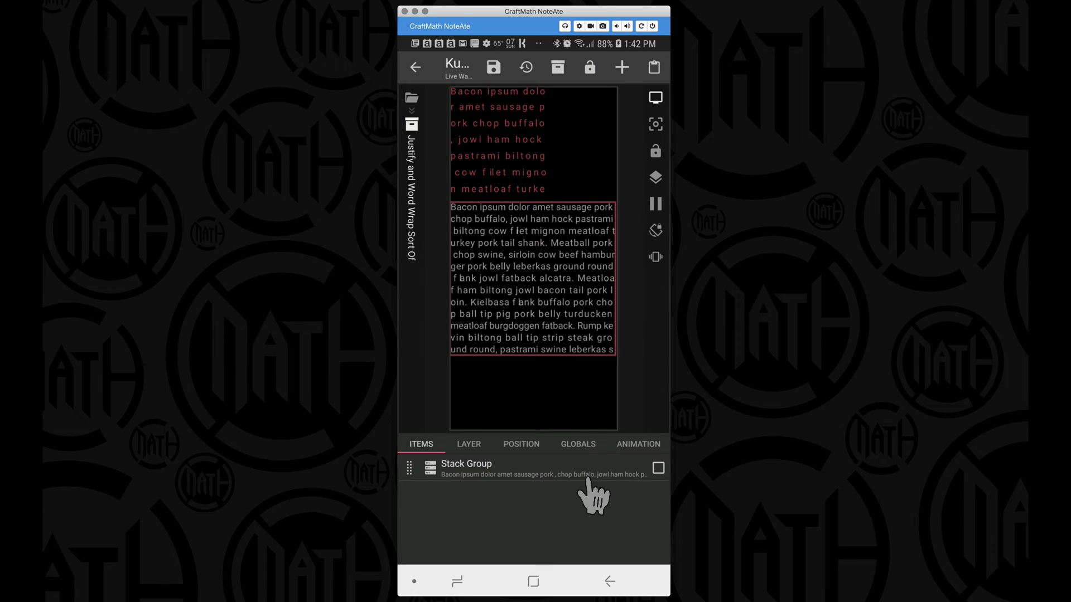
# In the component's Globals, fast-forward the grey block's extra text offset up to 90
pyautogui.click(578, 444)
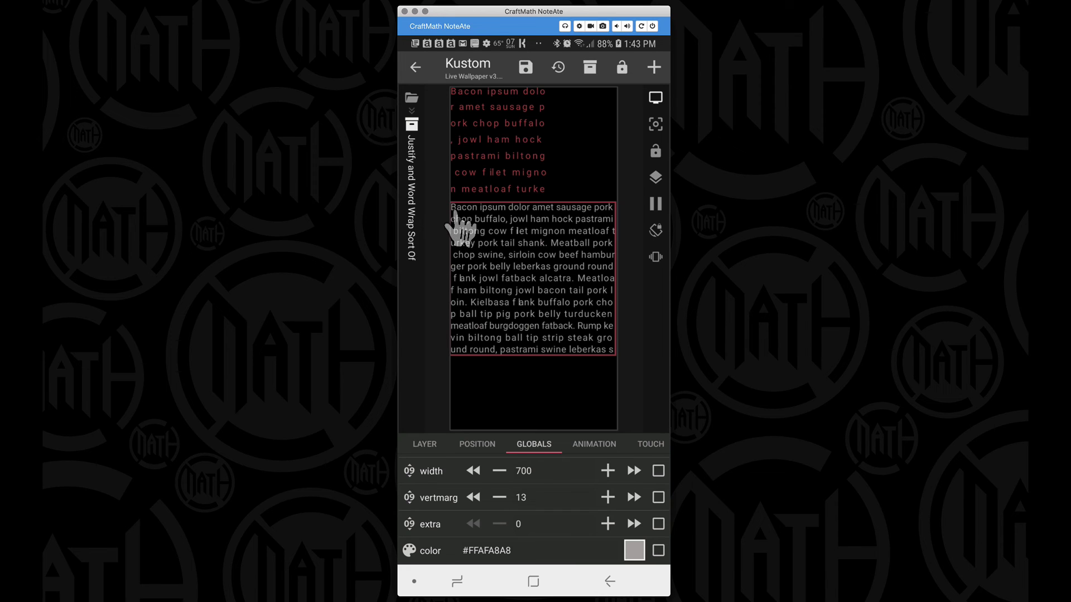
pyautogui.click(632, 525)
pyautogui.click(632, 524)
pyautogui.click(632, 524)
pyautogui.click(632, 524)
pyautogui.click(632, 524)
pyautogui.click(632, 524)
pyautogui.click(632, 524)
pyautogui.click(632, 524)
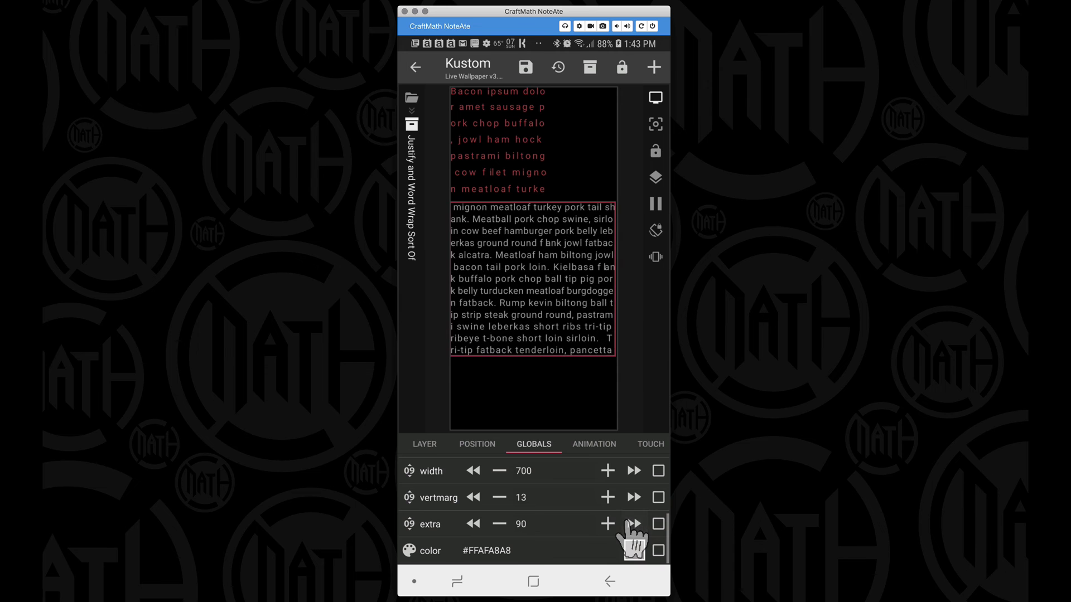
pyautogui.click(632, 524)
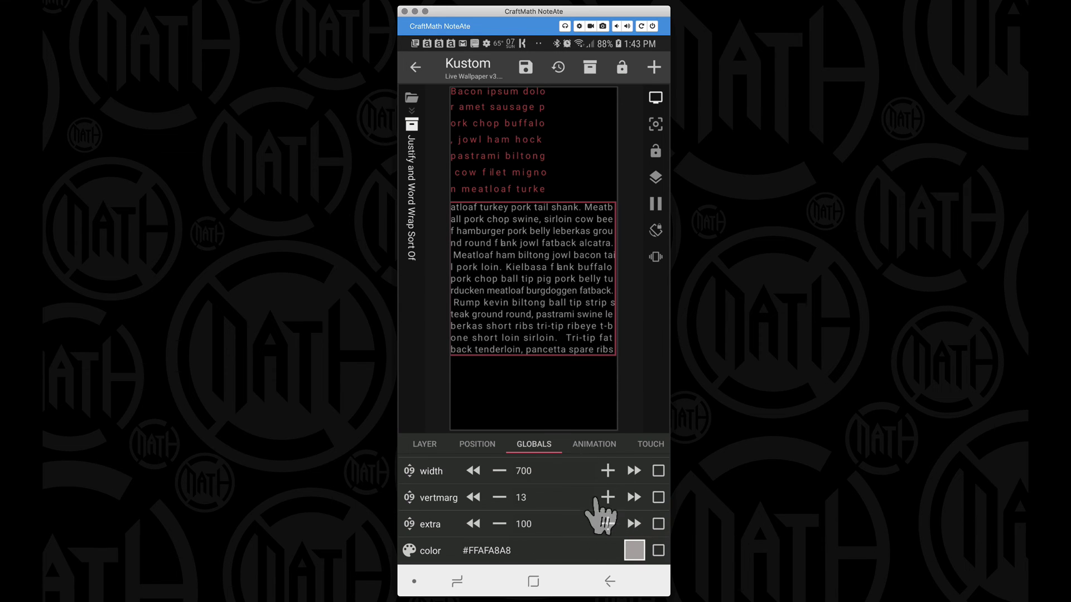
# Nudge the extra offset up one at a time from 90 to 111
pyautogui.click(608, 524)
pyautogui.click(608, 524)
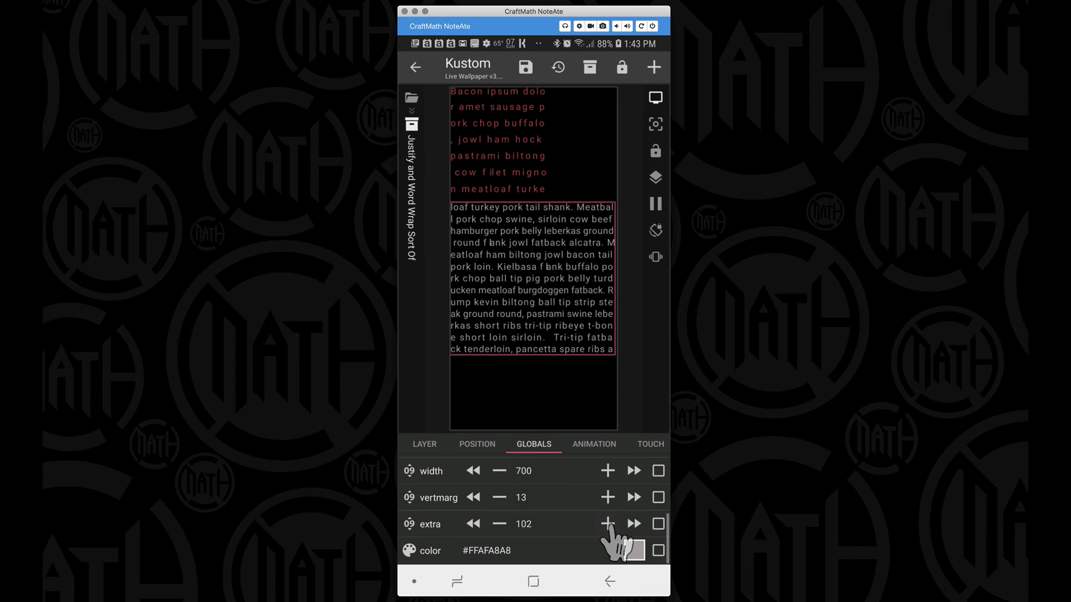
pyautogui.click(608, 524)
pyautogui.click(608, 525)
pyautogui.click(608, 524)
pyautogui.click(608, 525)
pyautogui.click(608, 524)
pyautogui.click(608, 524)
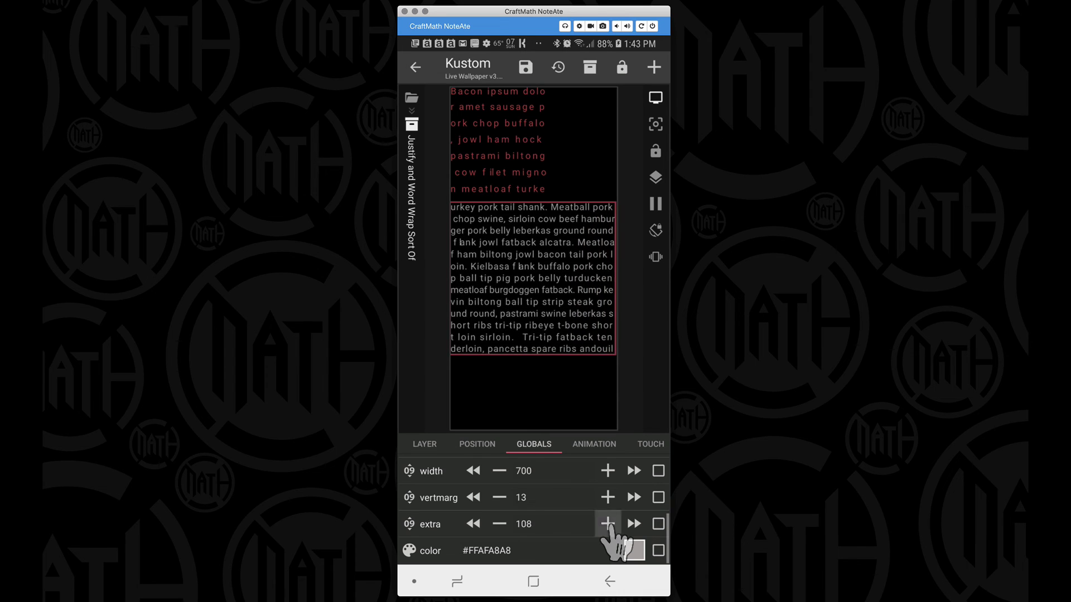
pyautogui.click(608, 525)
pyautogui.click(608, 524)
pyautogui.click(608, 525)
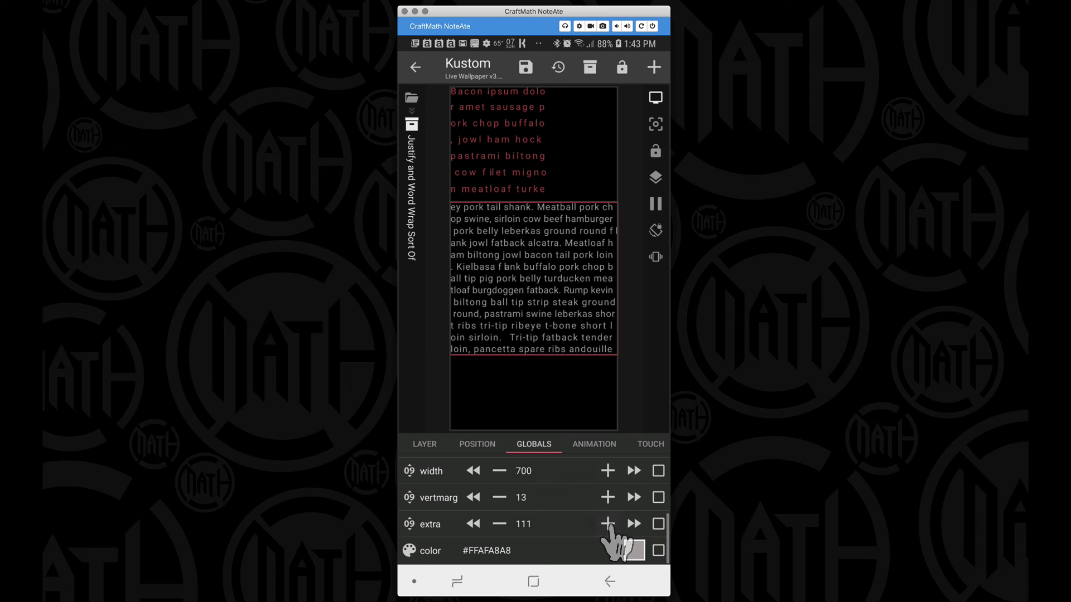
pyautogui.click(608, 525)
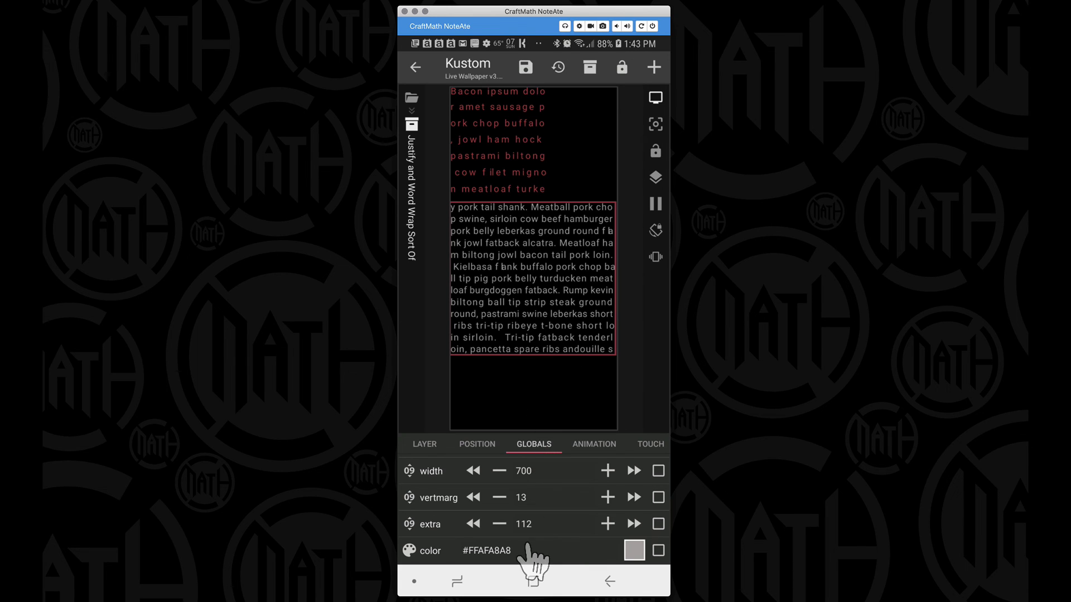
# Change the grey block's font in Globals to Ubuntu Mono Regular
pyautogui.scroll(5, 533, 558)
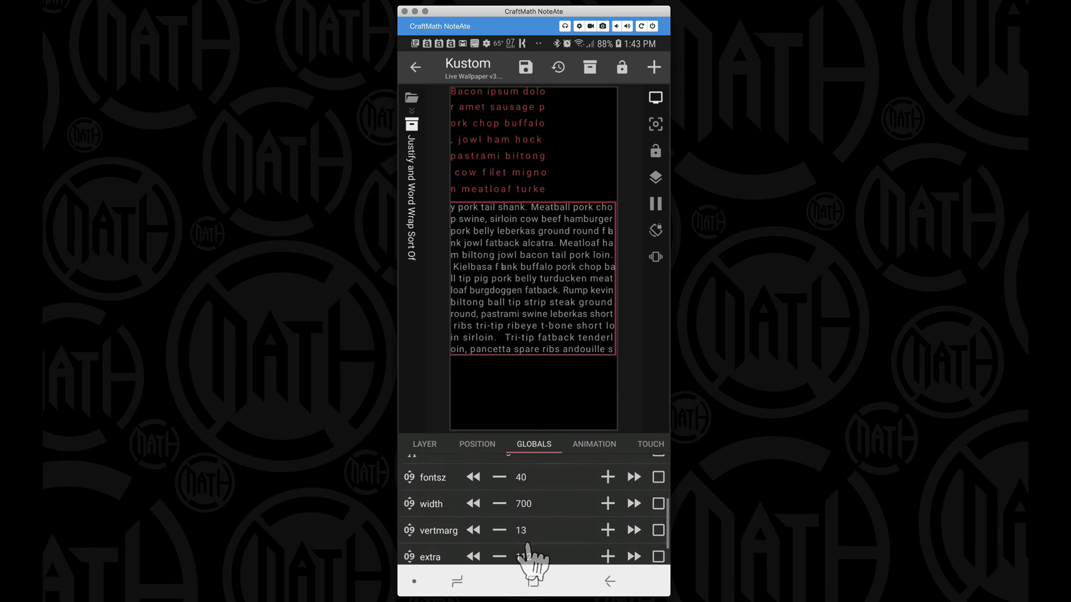
pyautogui.click(524, 549)
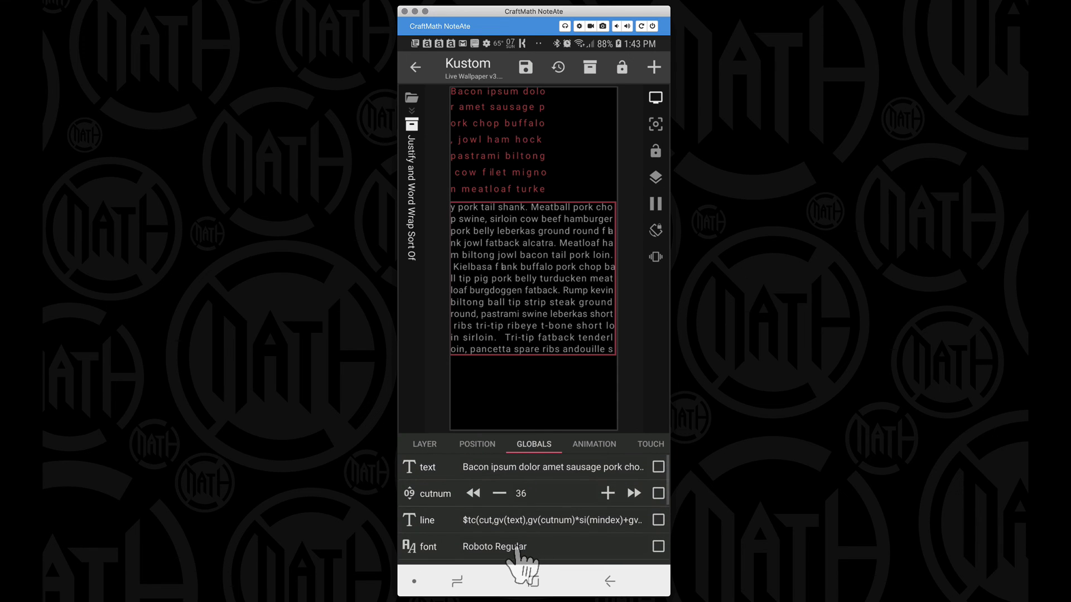
pyautogui.click(498, 434)
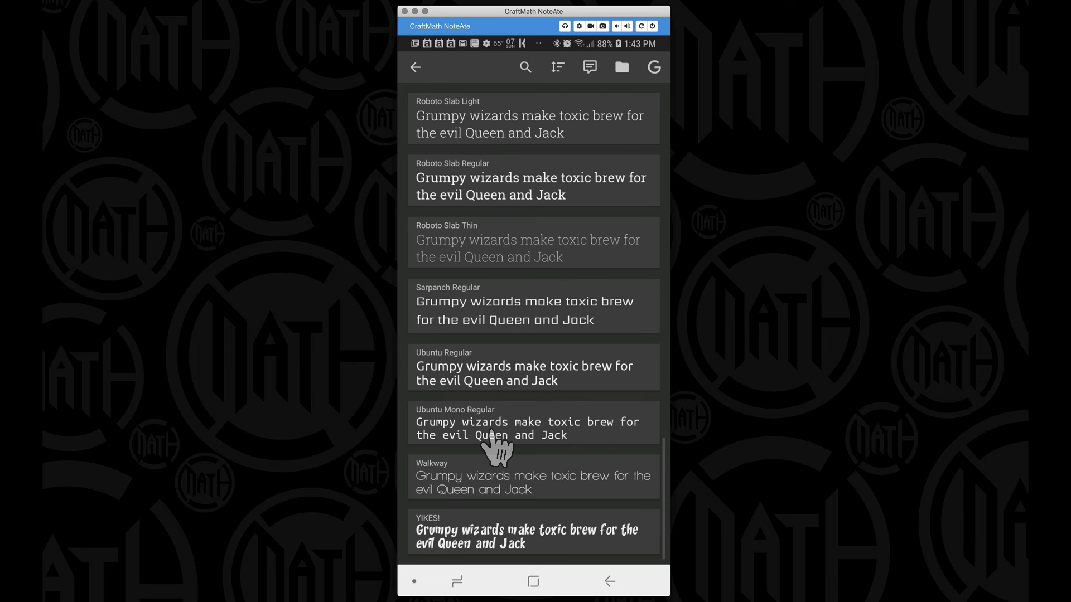